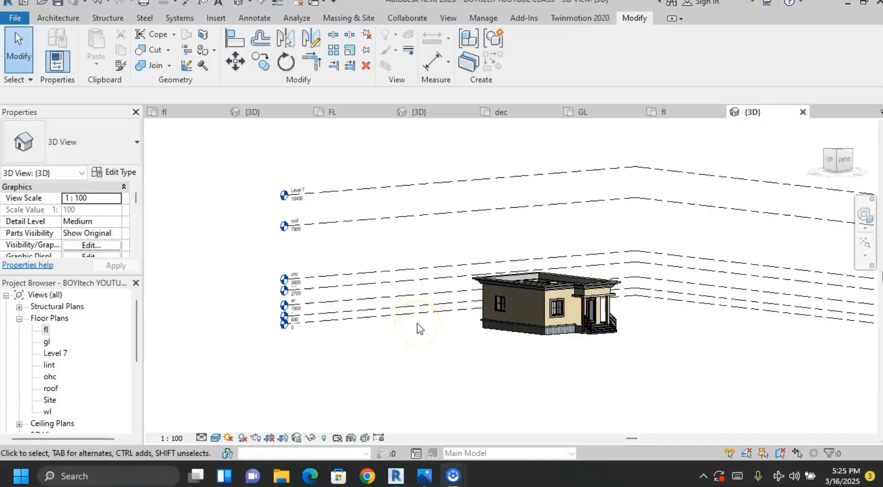
pyautogui.scroll(-2, 449, 357)
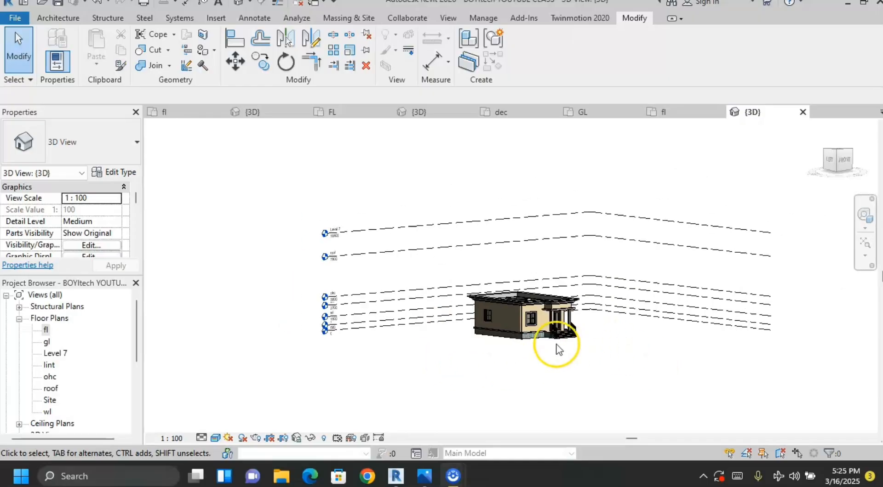
pyautogui.scroll(3, 544, 350)
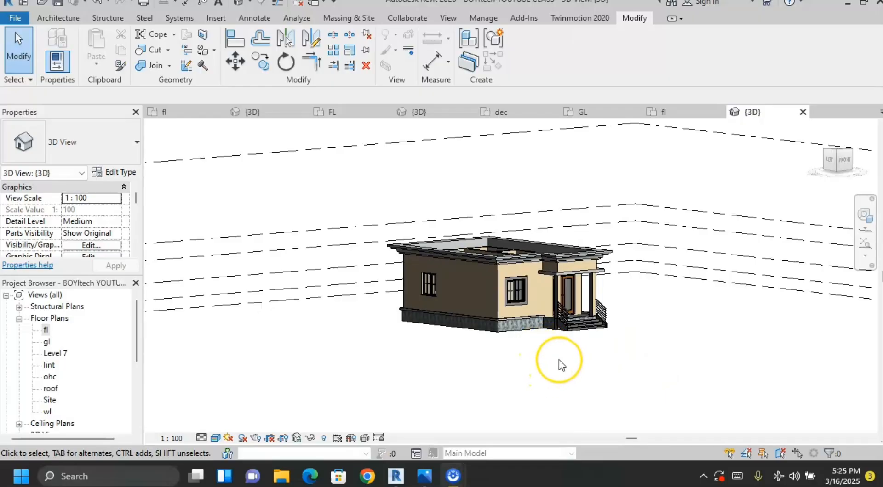
pyautogui.scroll(-2, 559, 359)
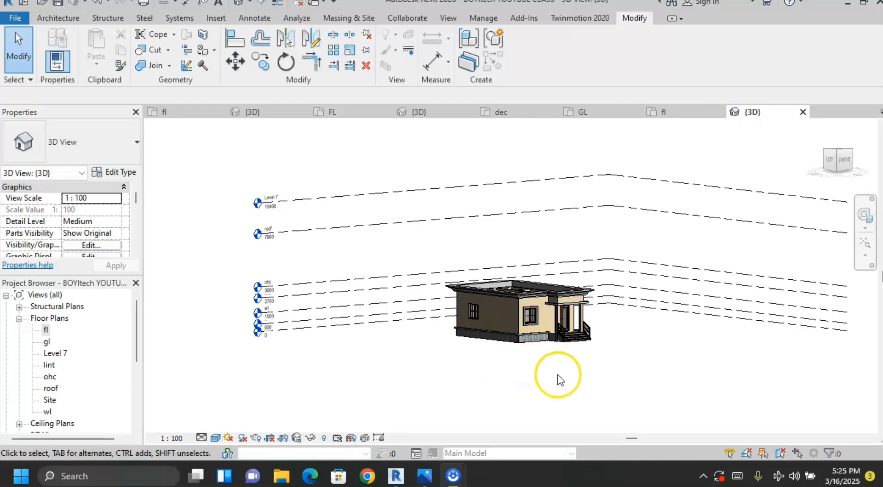
pyautogui.scroll(2, 558, 375)
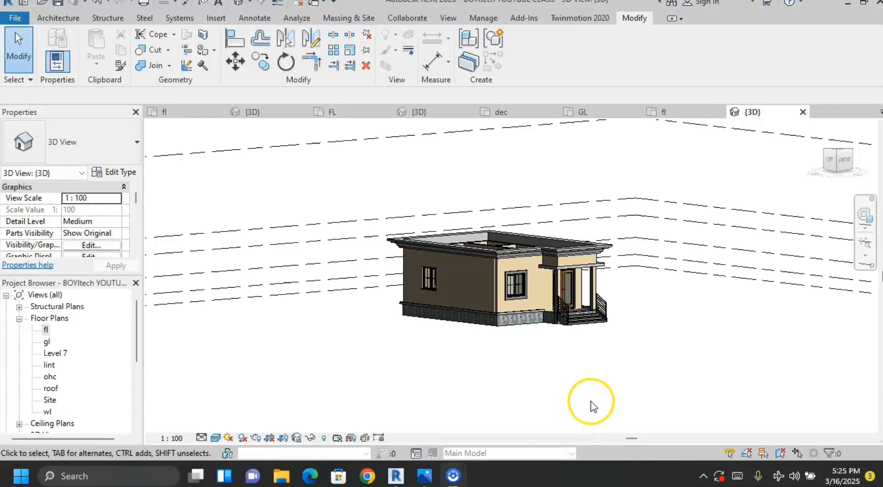
pyautogui.scroll(-3, 437, 344)
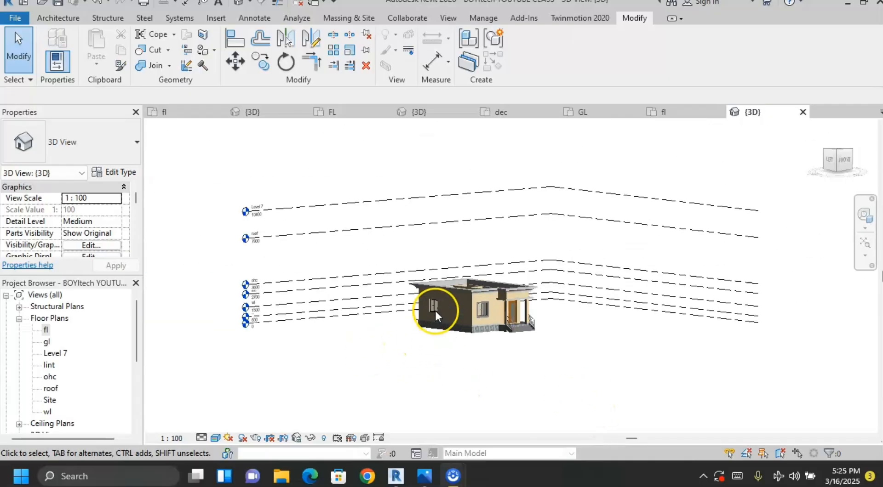
pyautogui.scroll(2, 426, 322)
pyautogui.scroll(1, 552, 394)
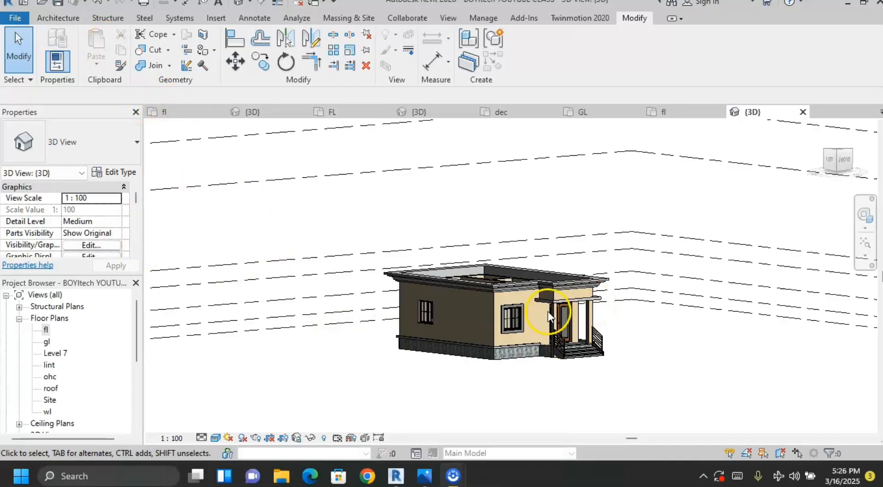
pyautogui.scroll(-2, 540, 315)
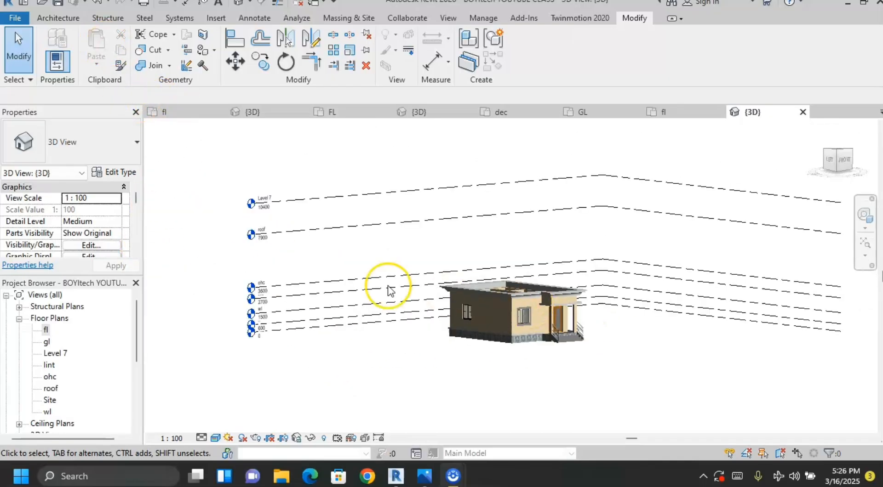
# Start an in-place model component in the Generic Models category, keeping the suggested name.
pyautogui.click(59, 17)
pyautogui.click(165, 65)
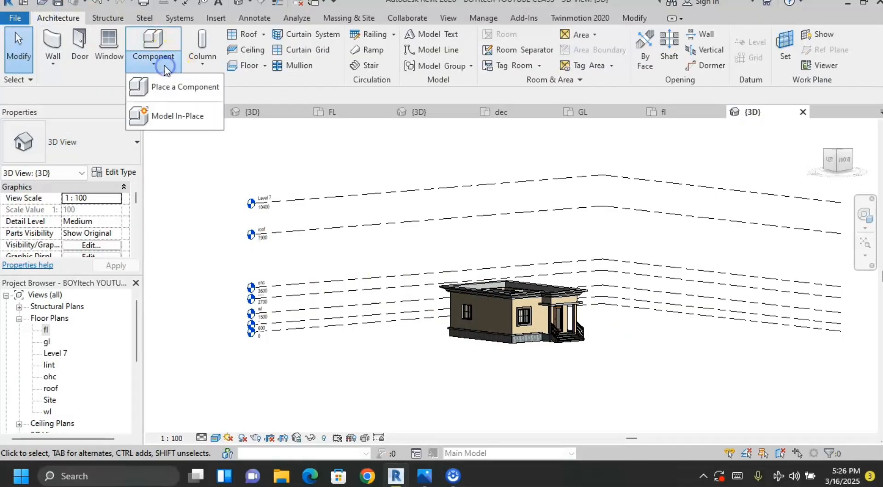
pyautogui.click(186, 121)
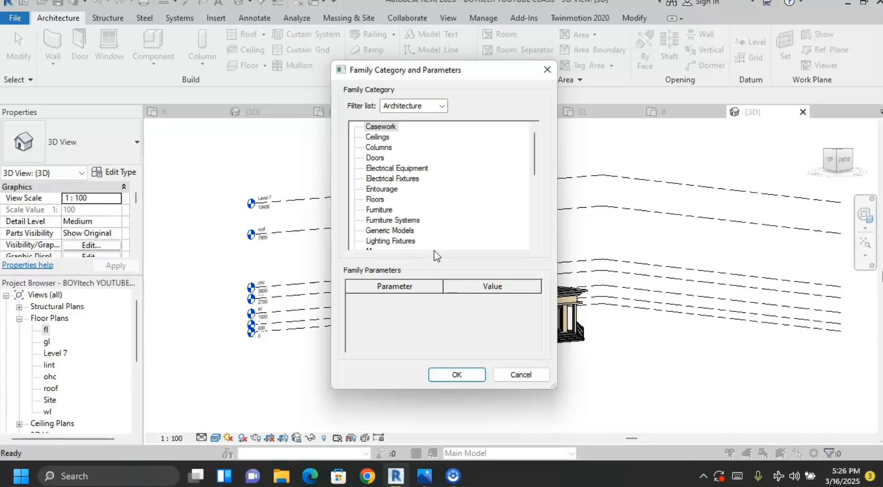
pyautogui.click(388, 231)
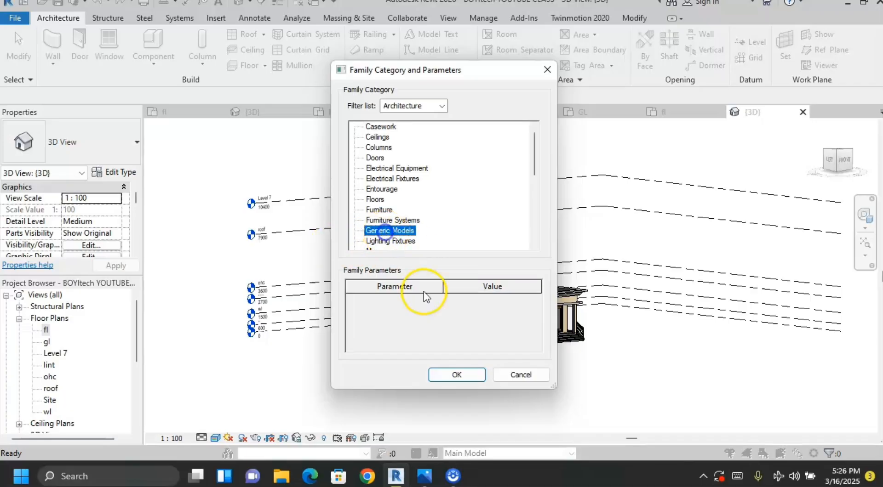
pyautogui.click(453, 372)
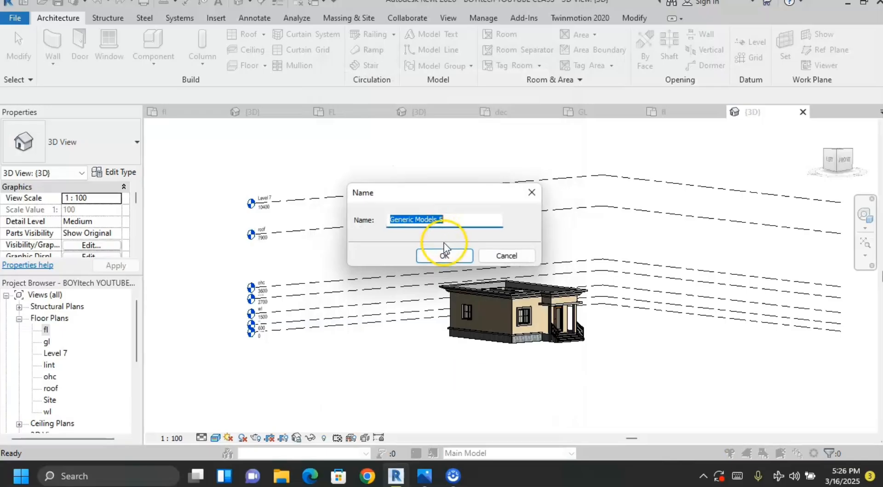
pyautogui.click(446, 256)
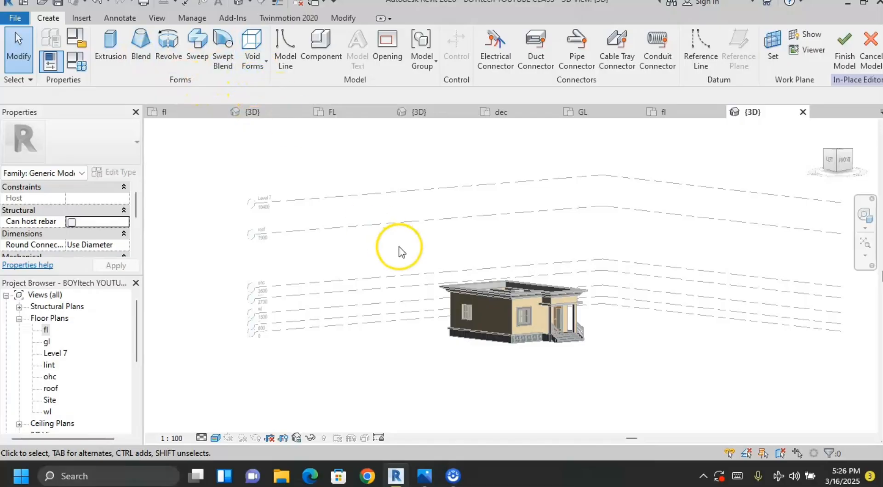
# Start a blend, sketch a base circle with a radius of about 700 beside the house, and switch to editing the top boundary.
pyautogui.scroll(-2, 399, 249)
pyautogui.keyDown('shift'); pyautogui.moveTo(400, 252); pyautogui.dragTo(500, 277, button='middle'); pyautogui.keyUp('shift')
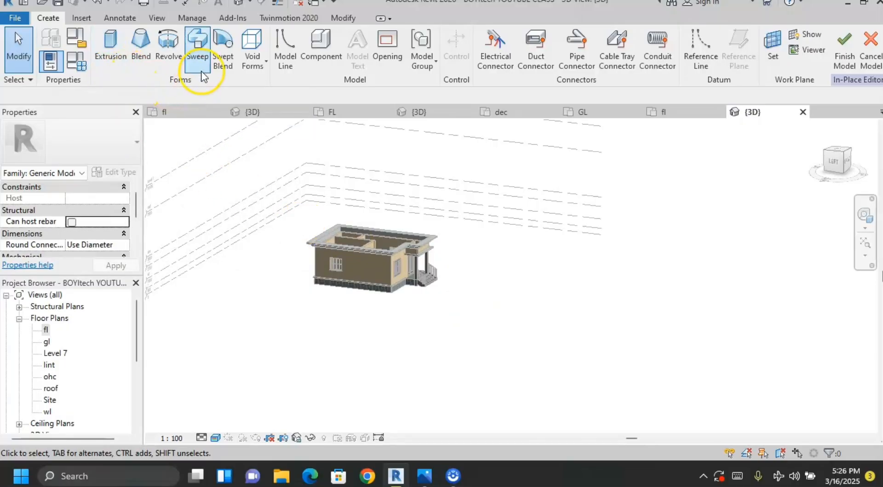
pyautogui.click(142, 55)
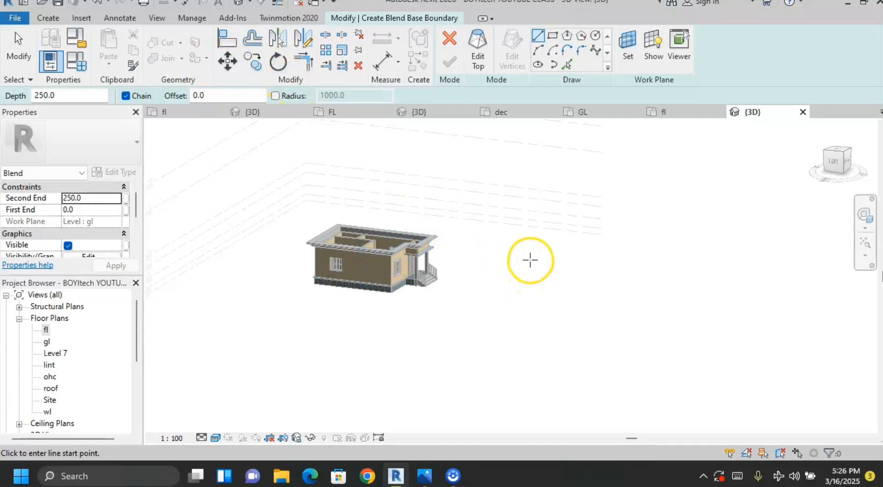
pyautogui.scroll(3, 524, 276)
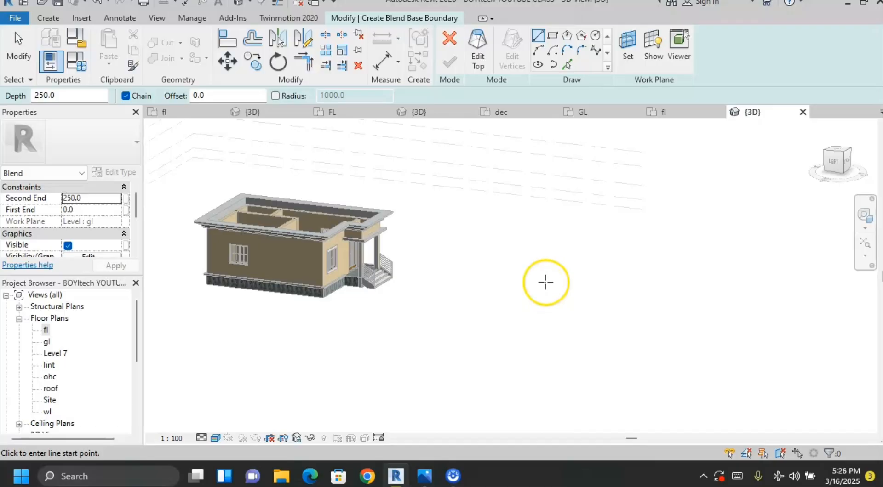
pyautogui.click(528, 306)
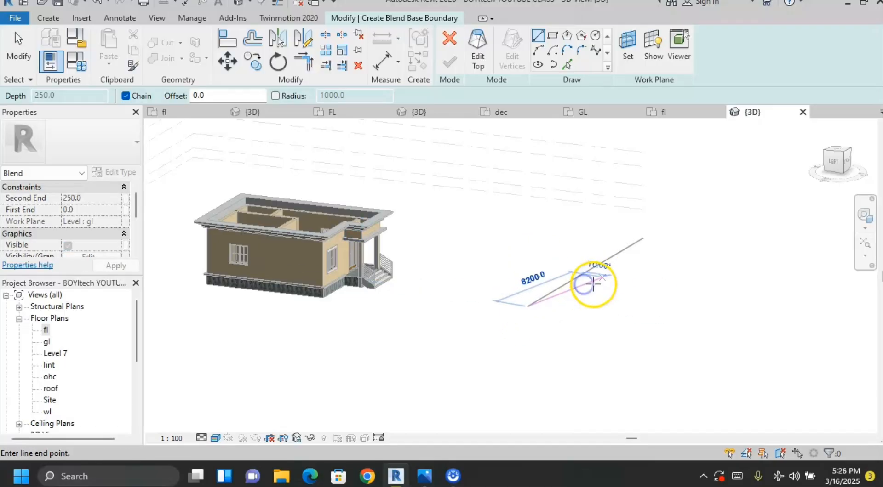
pyautogui.click(596, 37)
pyautogui.click(547, 296)
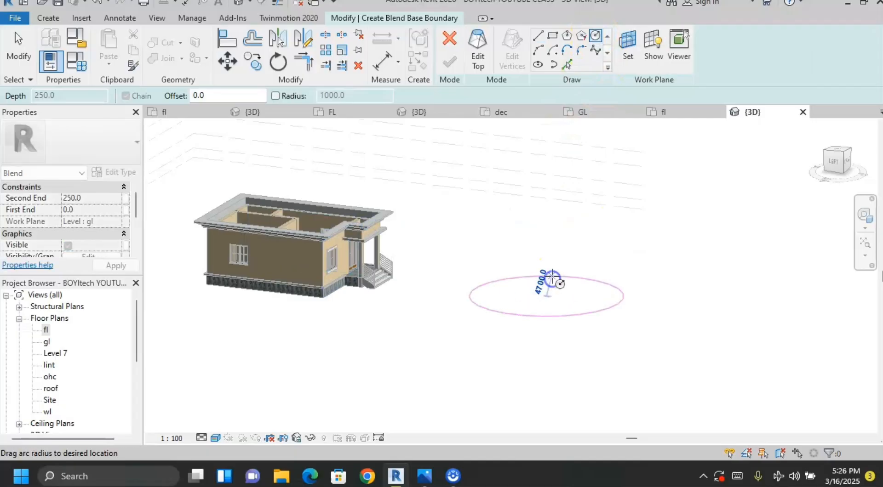
pyautogui.scroll(5, 538, 292)
pyautogui.click(544, 293)
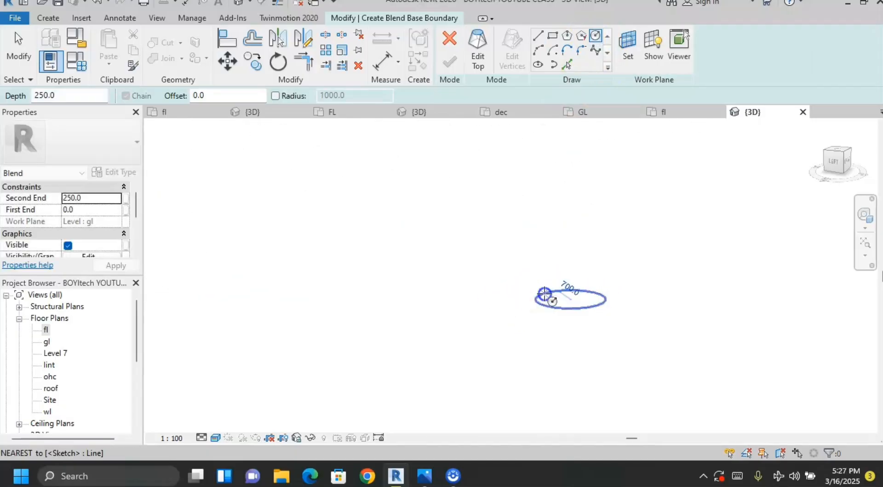
pyautogui.click(478, 51)
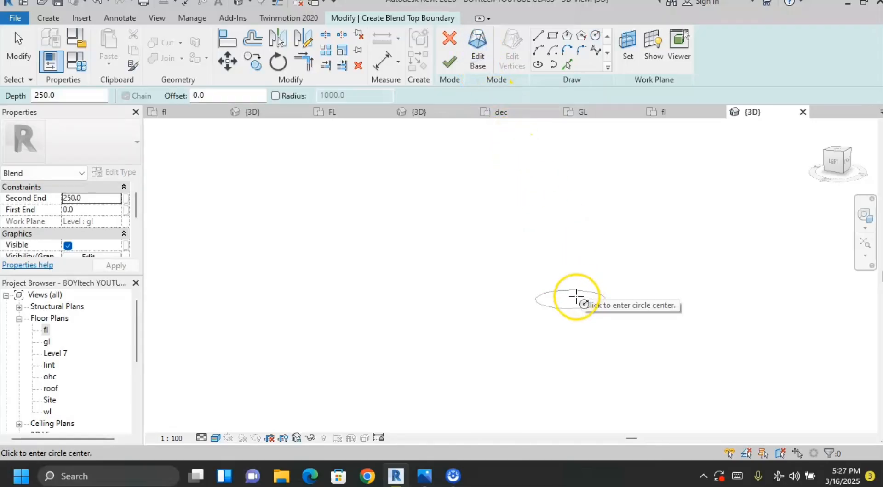
pyautogui.scroll(3, 574, 299)
pyautogui.scroll(2, 571, 299)
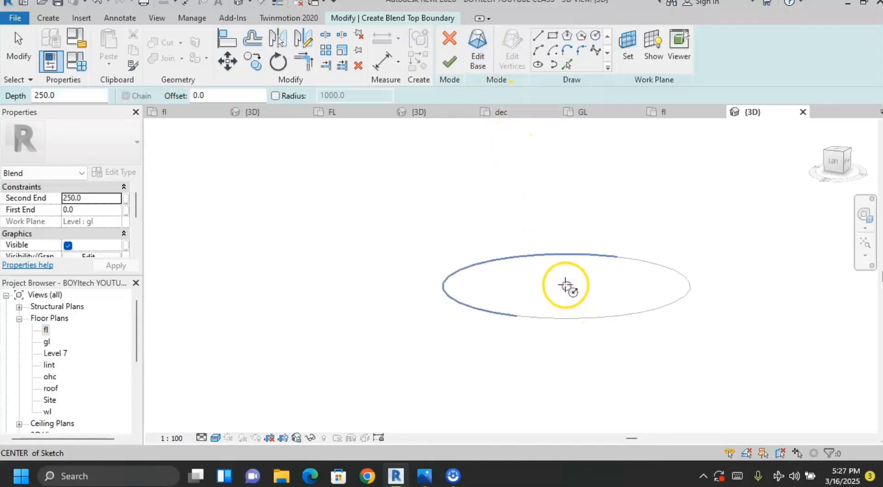
pyautogui.click(565, 287)
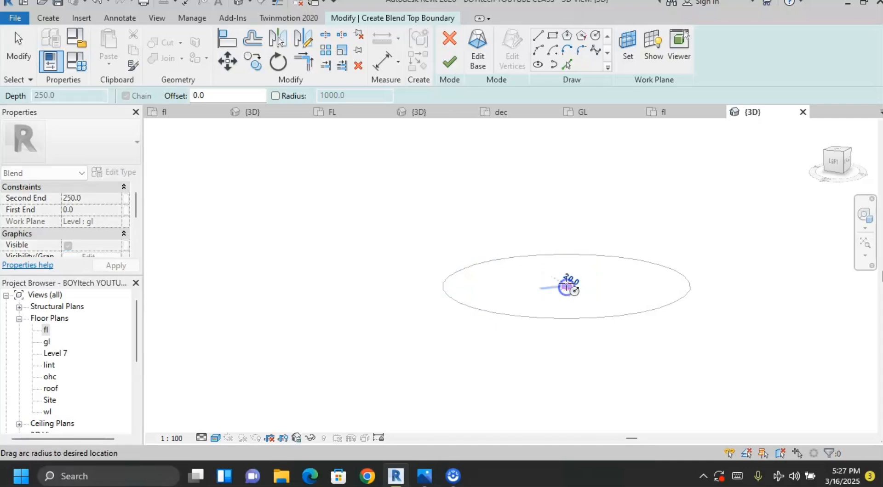
pyautogui.click(567, 276)
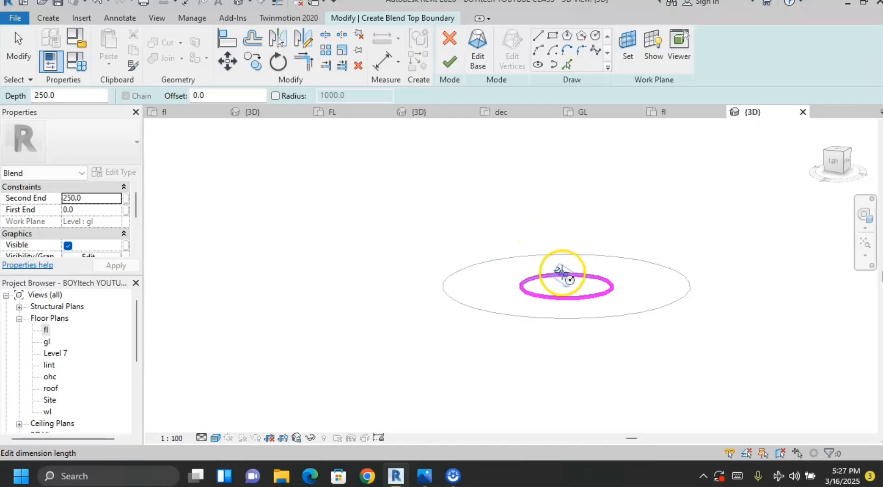
pyautogui.hotkey('ctrl', 'z')
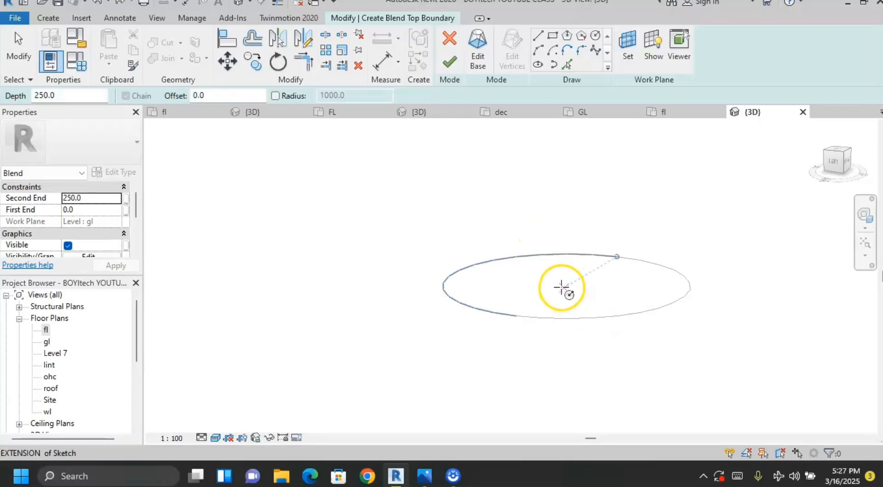
# Sketch a top boundary circle with a radius of about 1740, concentric with the base circle, and finish the blend.
pyautogui.click(569, 287)
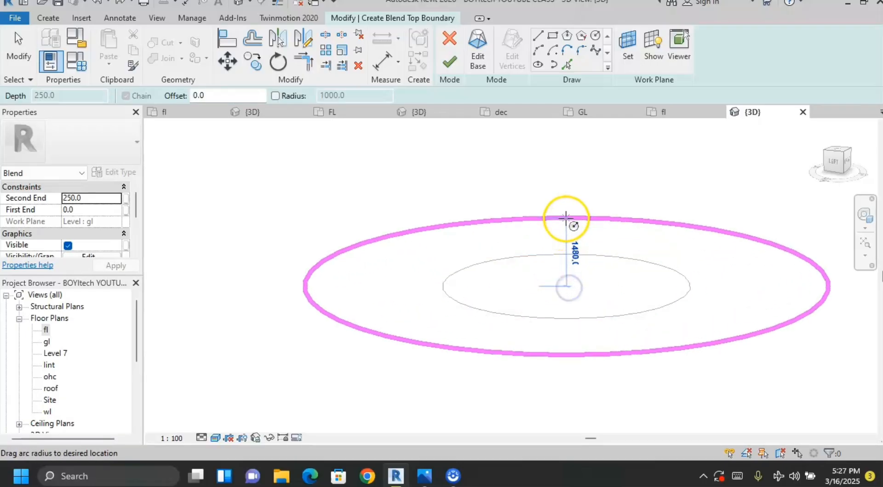
pyautogui.click(567, 208)
pyautogui.scroll(-2, 569, 224)
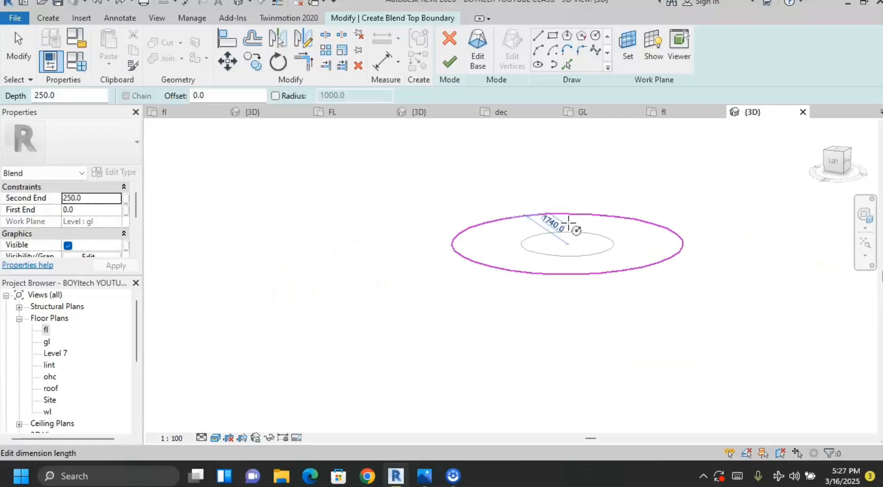
pyautogui.click(458, 65)
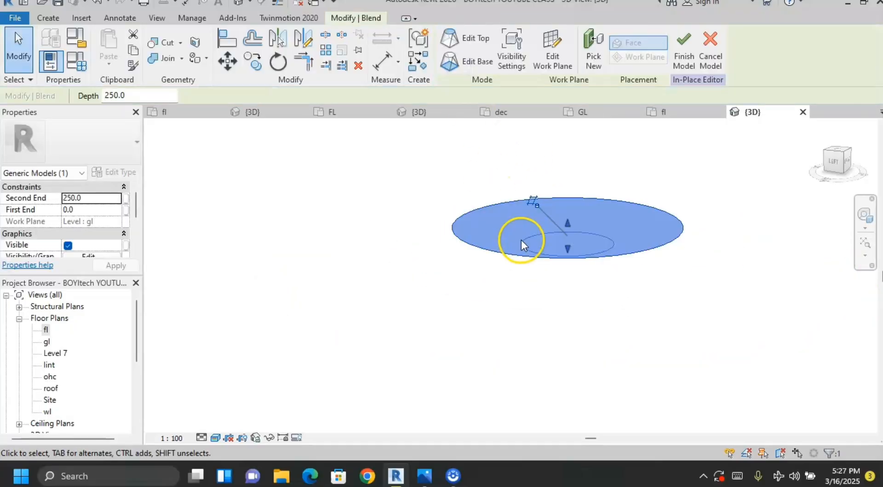
# Set the blend's depth to 3000 and deselect the tapered solid.
pyautogui.keyDown('shift'); pyautogui.moveTo(573, 294); pyautogui.dragTo(636, 327, button='middle'); pyautogui.keyUp('shift')
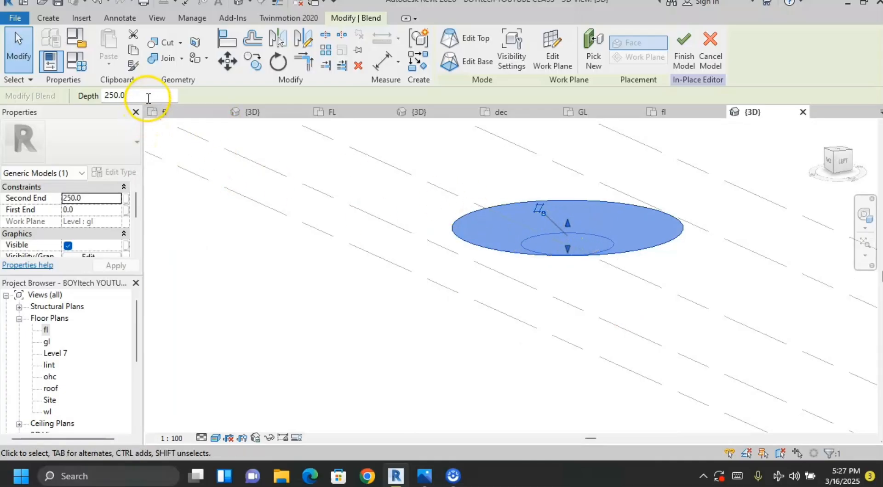
pyautogui.moveTo(148, 96); pyautogui.dragTo(96, 100)
pyautogui.write('3000')
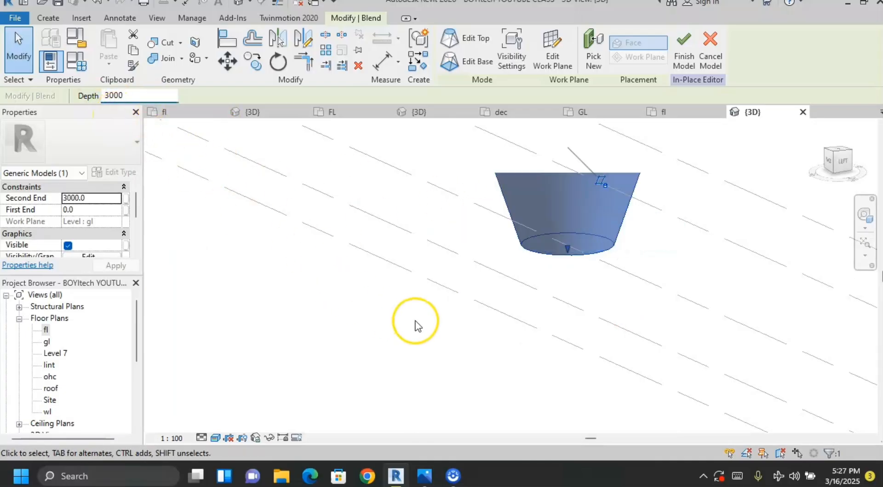
pyautogui.scroll(-1, 415, 322)
pyautogui.keyDown('shift'); pyautogui.moveTo(448, 329); pyautogui.dragTo(363, 351, button='middle'); pyautogui.keyUp('shift')
pyautogui.scroll(-2, 443, 326)
pyautogui.click(363, 352)
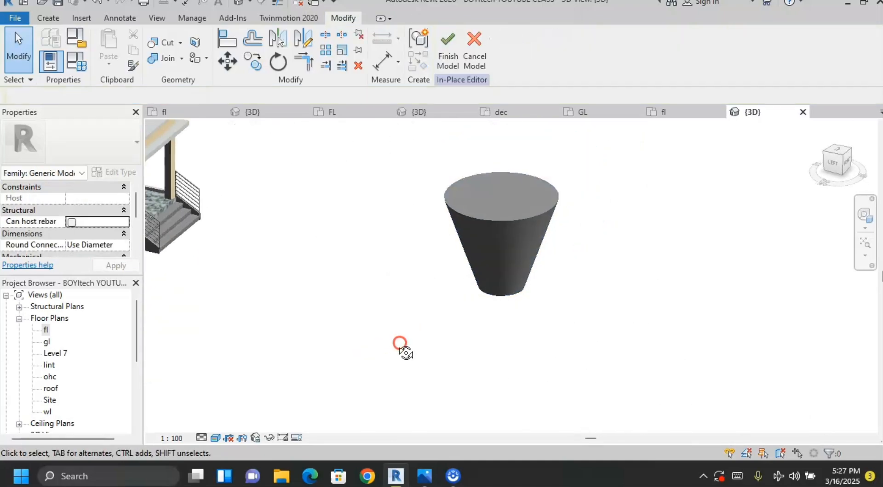
# Start an extrusion and pick the top face of the tapered solid as its work plane.
pyautogui.scroll(-1, 543, 345)
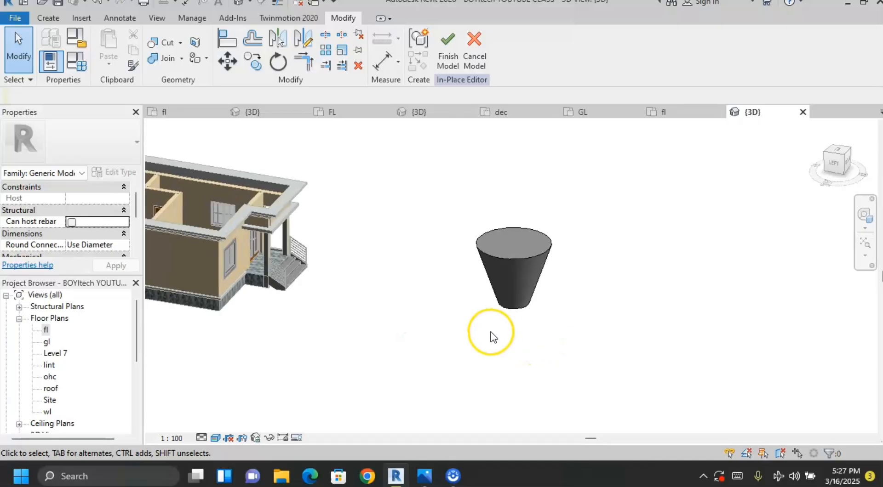
pyautogui.keyDown('shift'); pyautogui.moveTo(524, 332); pyautogui.dragTo(495, 331, button='middle'); pyautogui.keyUp('shift')
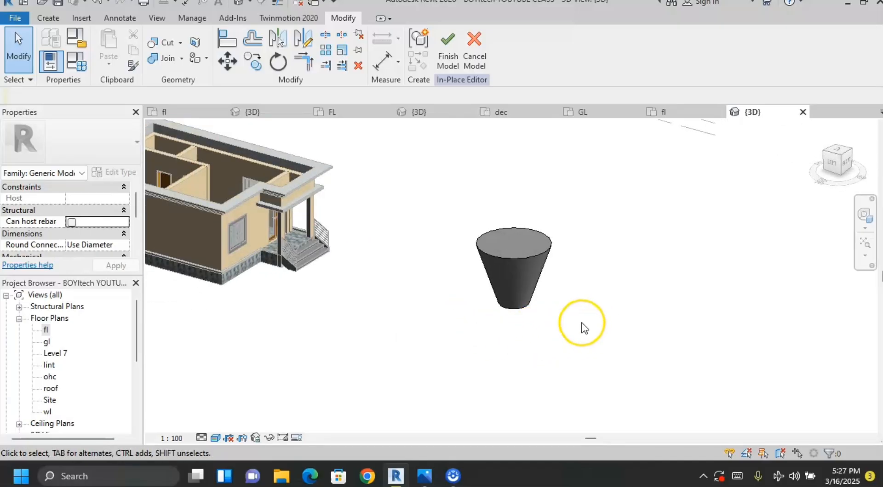
pyautogui.keyDown('shift'); pyautogui.moveTo(546, 319); pyautogui.dragTo(682, 321, button='middle'); pyautogui.keyUp('shift')
pyautogui.keyDown('shift'); pyautogui.moveTo(518, 287); pyautogui.dragTo(482, 236, button='middle'); pyautogui.keyUp('shift')
pyautogui.scroll(2, 484, 232)
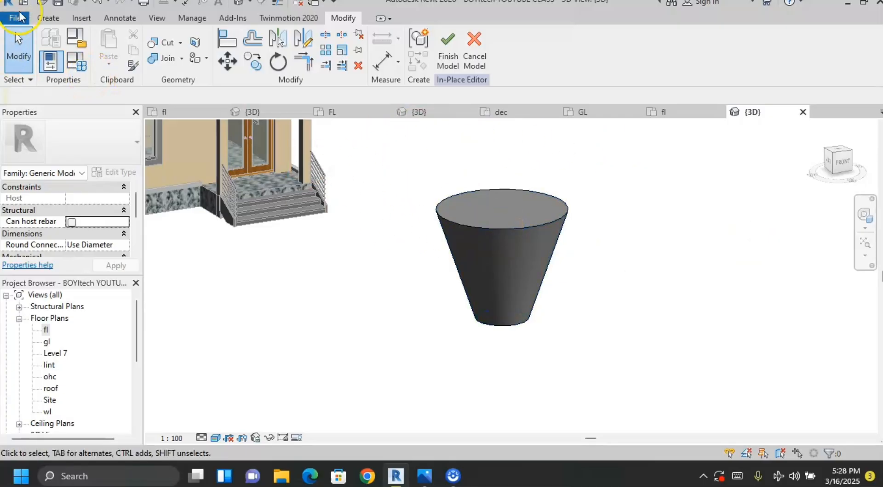
pyautogui.click(51, 18)
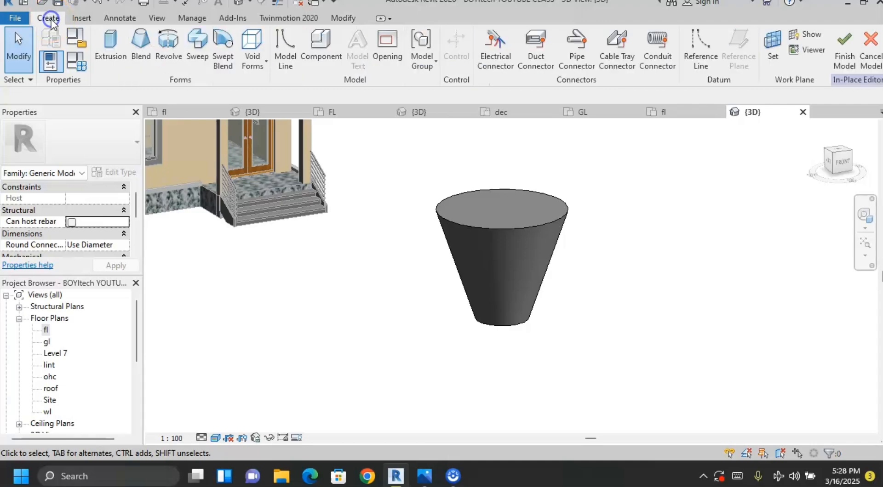
pyautogui.click(124, 64)
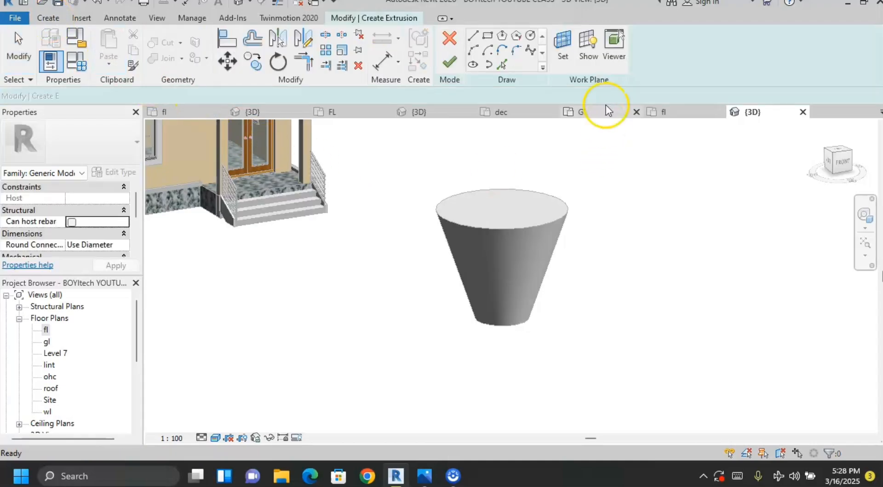
pyautogui.click(563, 46)
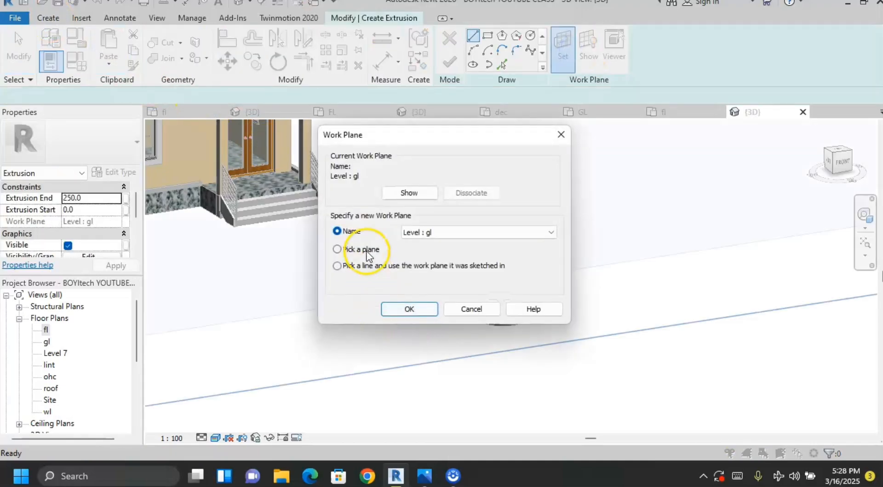
pyautogui.click(337, 248)
pyautogui.click(389, 308)
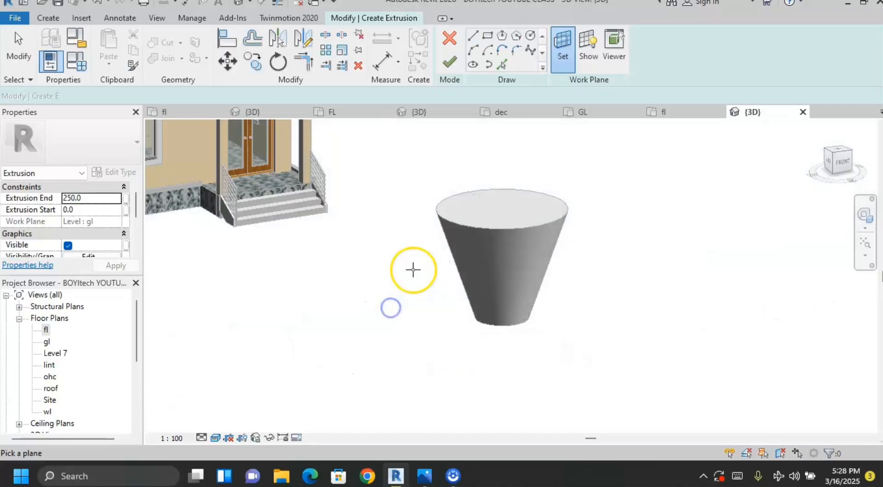
pyautogui.click(466, 225)
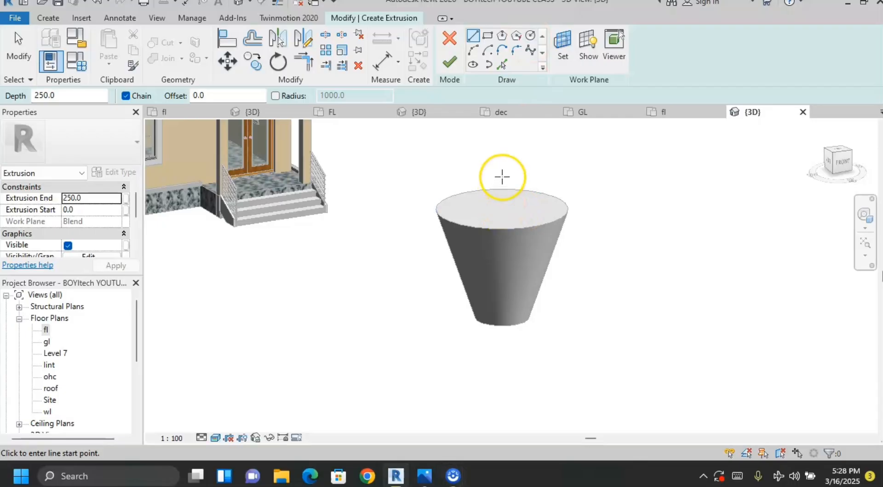
pyautogui.keyDown('shift'); pyautogui.moveTo(526, 207); pyautogui.dragTo(497, 376, button='middle'); pyautogui.keyUp('shift')
pyautogui.click(505, 229)
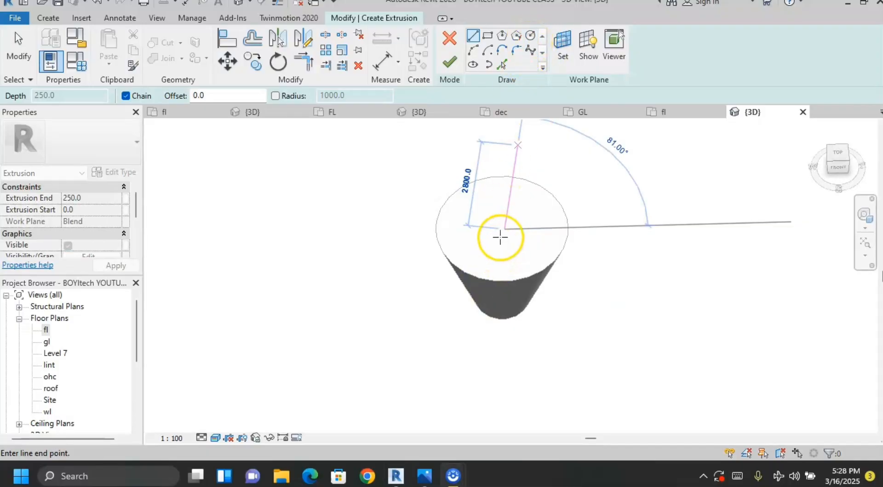
pyautogui.scroll(-2, 486, 262)
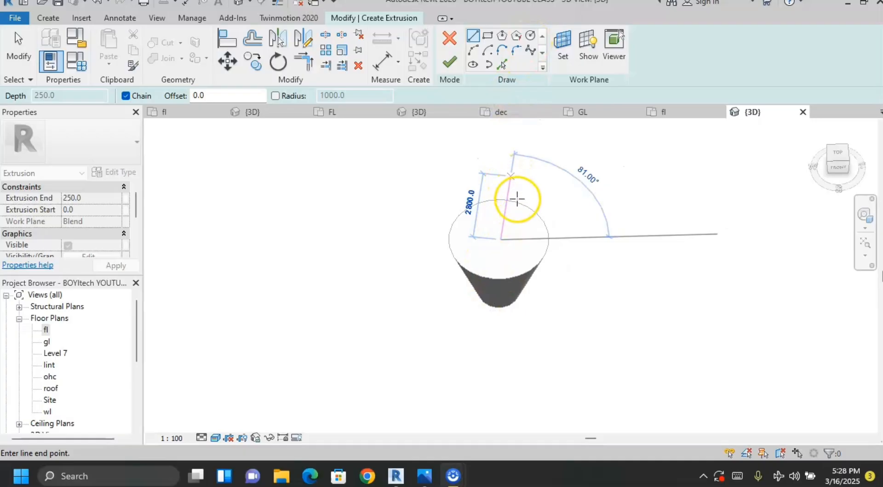
pyautogui.scroll(2, 497, 230)
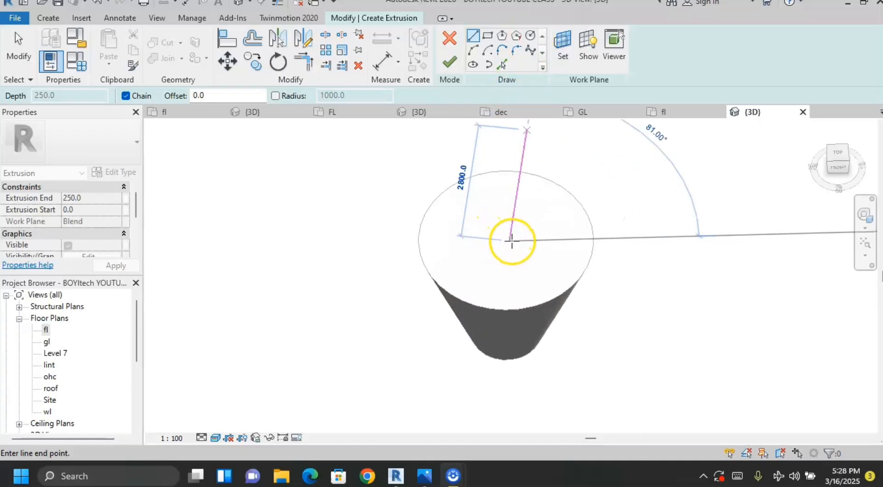
pyautogui.press('Escape')
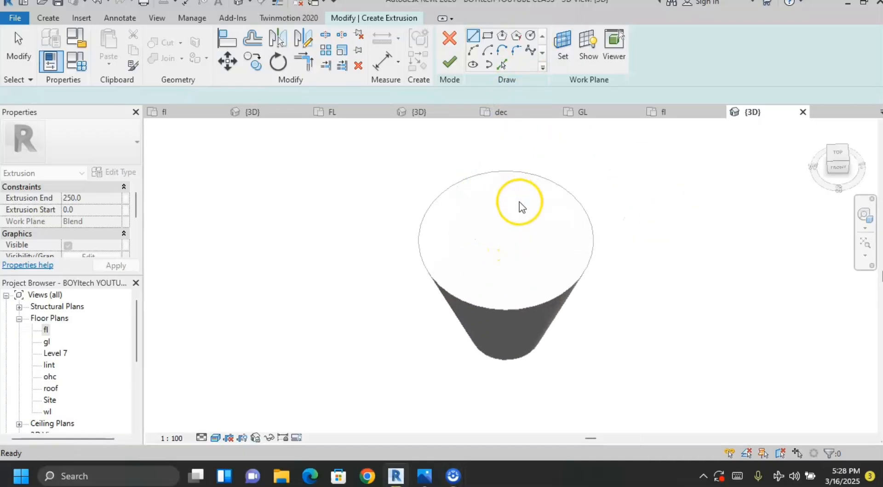
# Sketch a circle with a radius of about 4200 centred on the tapered solid's top face, and finish the extrusion with a depth of 250.
pyautogui.click(530, 37)
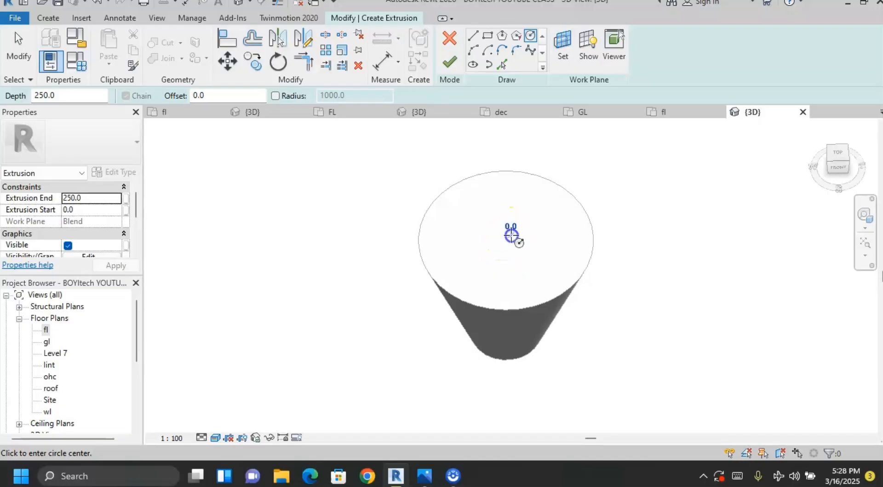
pyautogui.moveTo(511, 235); pyautogui.dragTo(458, 157)
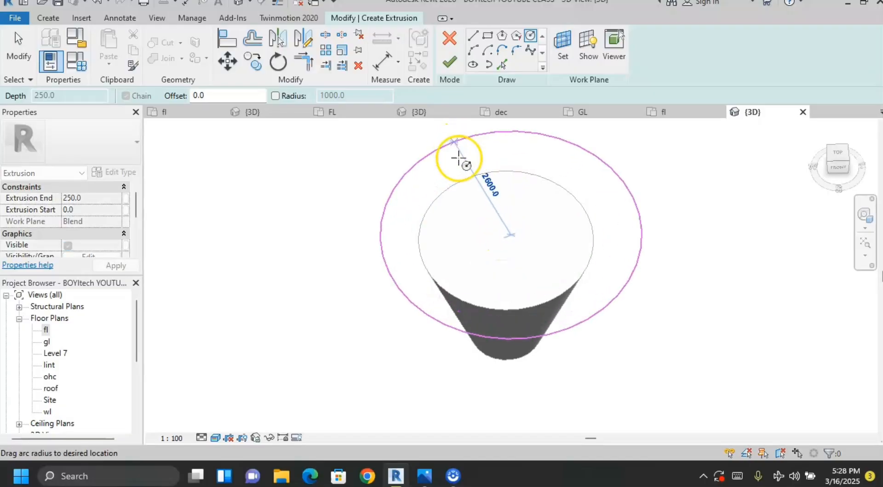
pyautogui.scroll(2, 460, 159)
pyautogui.scroll(-5, 471, 159)
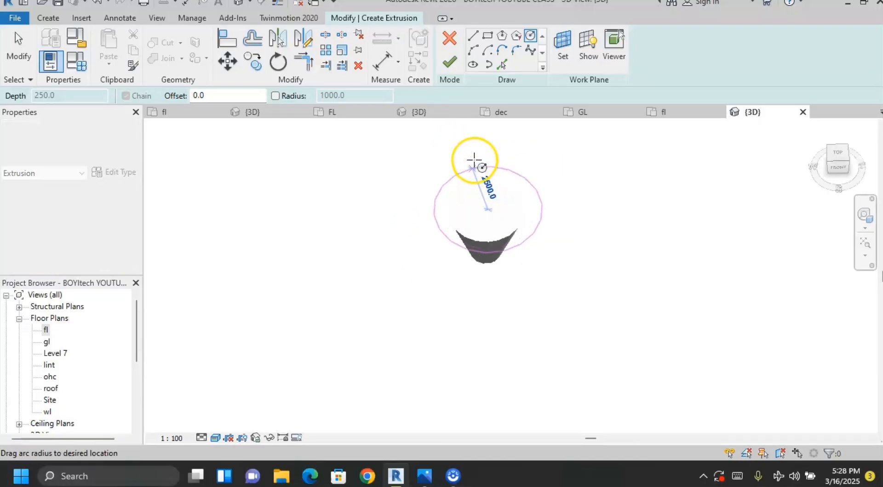
pyautogui.click(485, 137)
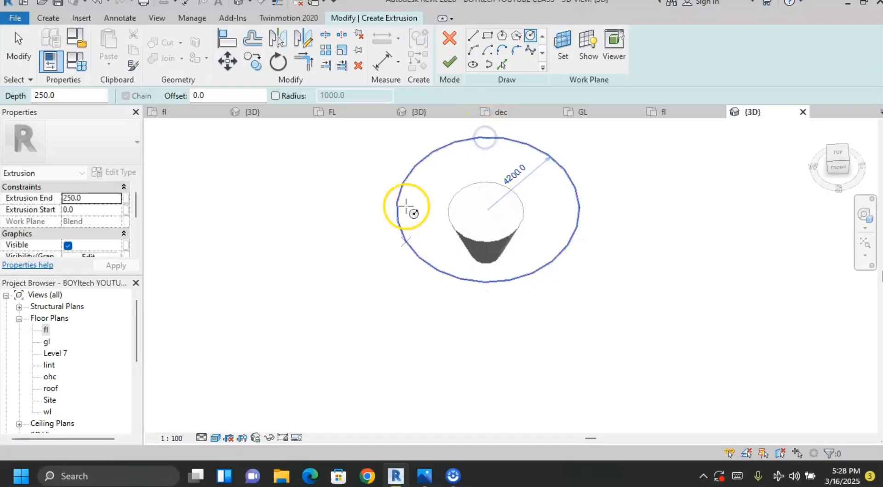
pyautogui.click(449, 64)
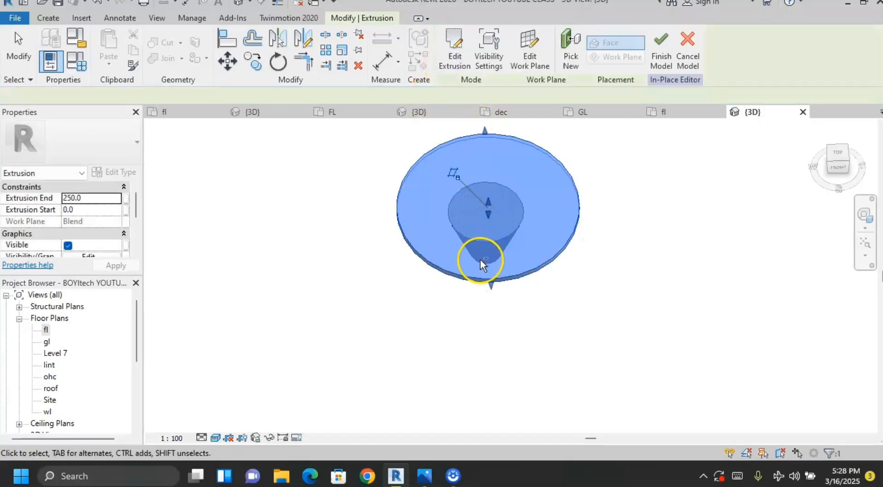
pyautogui.keyDown('shift'); pyautogui.moveTo(480, 260); pyautogui.dragTo(648, 86, button='middle'); pyautogui.keyUp('shift')
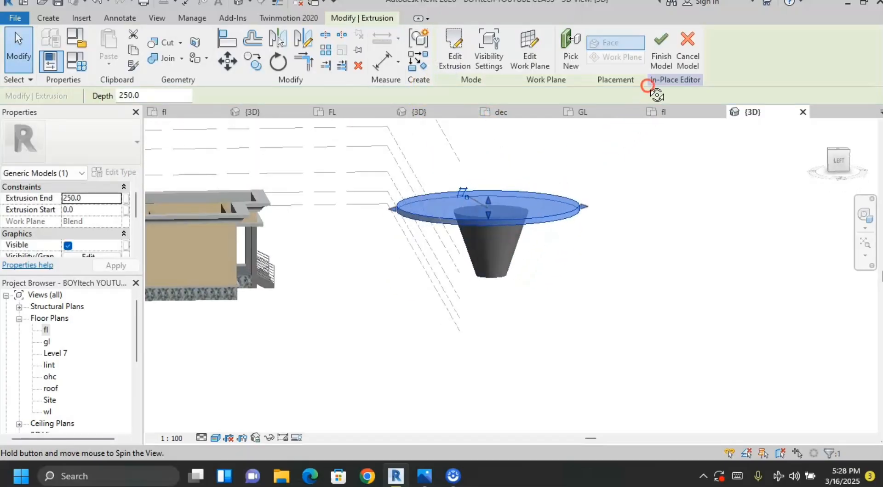
pyautogui.click(545, 368)
# Undo the disc extrusion on top of the tapered solid and restore it.
pyautogui.keyDown('shift'); pyautogui.moveTo(538, 310); pyautogui.dragTo(447, 257, button='middle'); pyautogui.keyUp('shift')
pyautogui.scroll(-1, 501, 284)
pyautogui.scroll(-2, 457, 298)
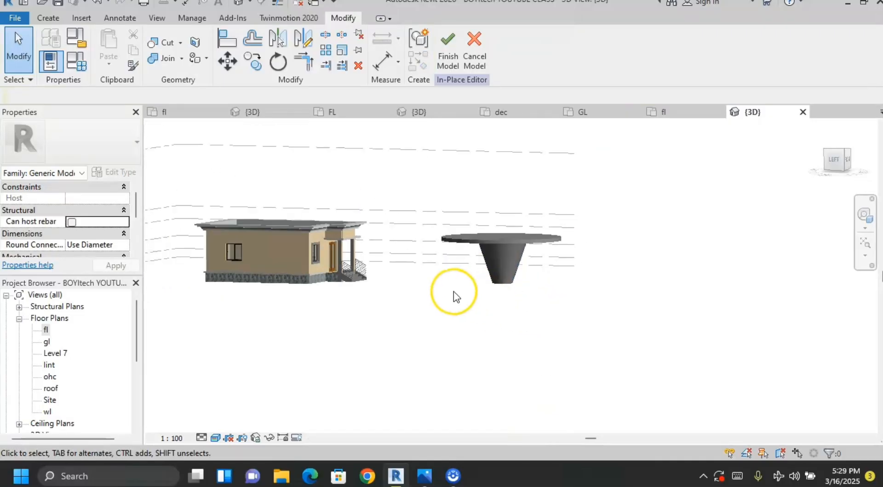
pyautogui.keyDown('shift'); pyautogui.moveTo(451, 296); pyautogui.dragTo(491, 340, button='middle'); pyautogui.keyUp('shift')
pyautogui.scroll(2, 486, 255)
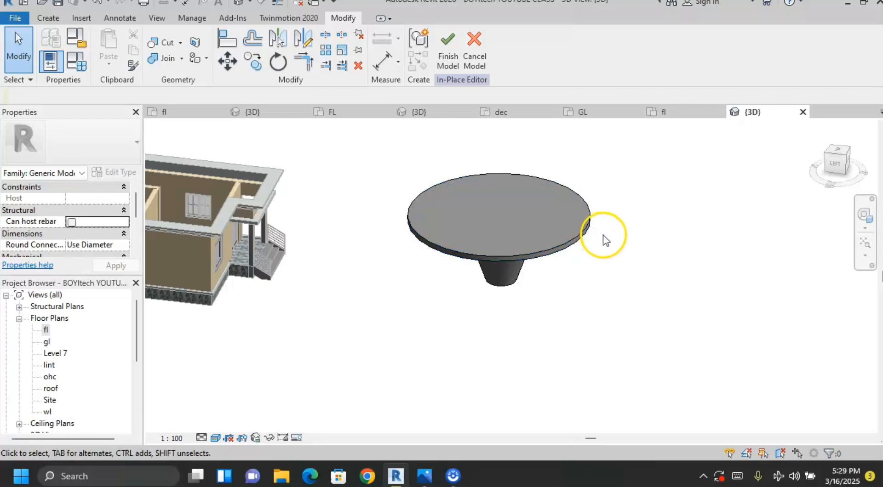
pyautogui.hotkey('ctrl', 'z')
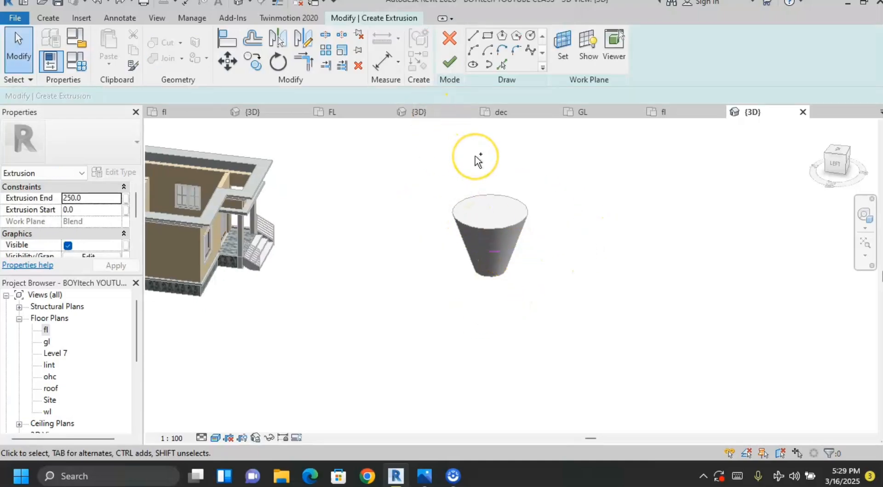
pyautogui.hotkey('ctrl', 'y')
pyautogui.hotkey('ctrl', 'y')
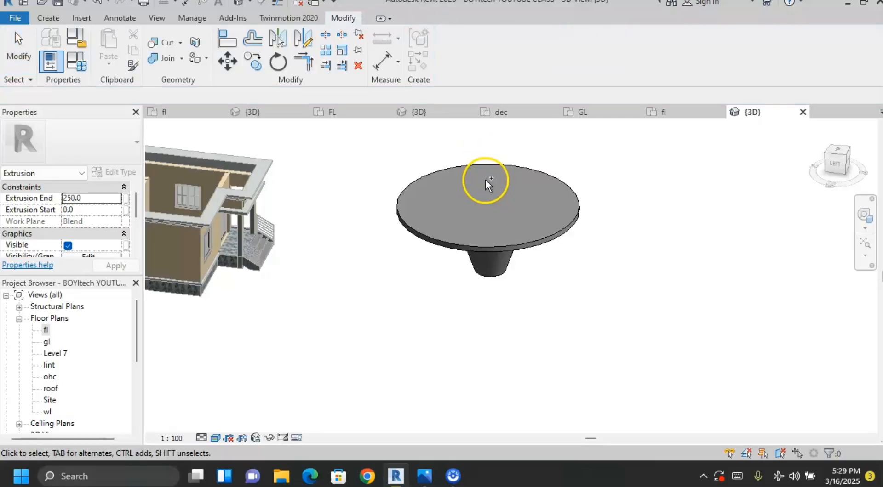
# Finish the in-place model and start another one in the Generic Models category, keeping the suggested name.
pyautogui.click(450, 44)
pyautogui.scroll(-2, 586, 301)
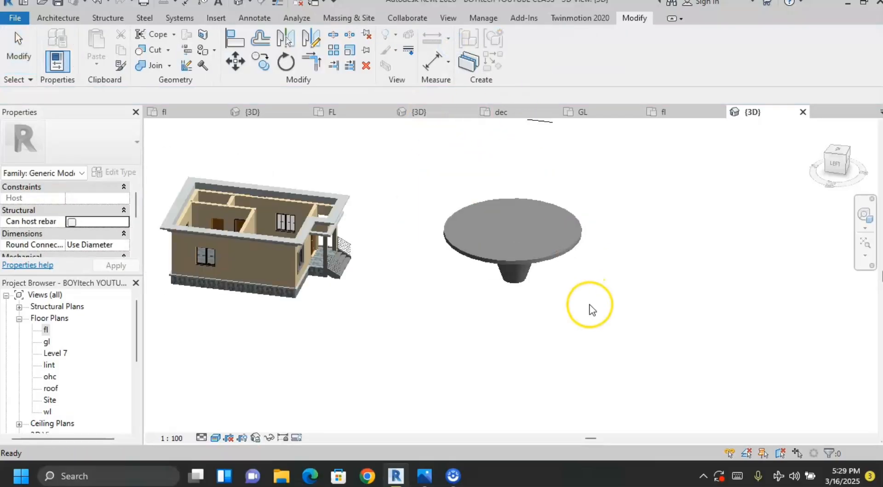
pyautogui.click(59, 18)
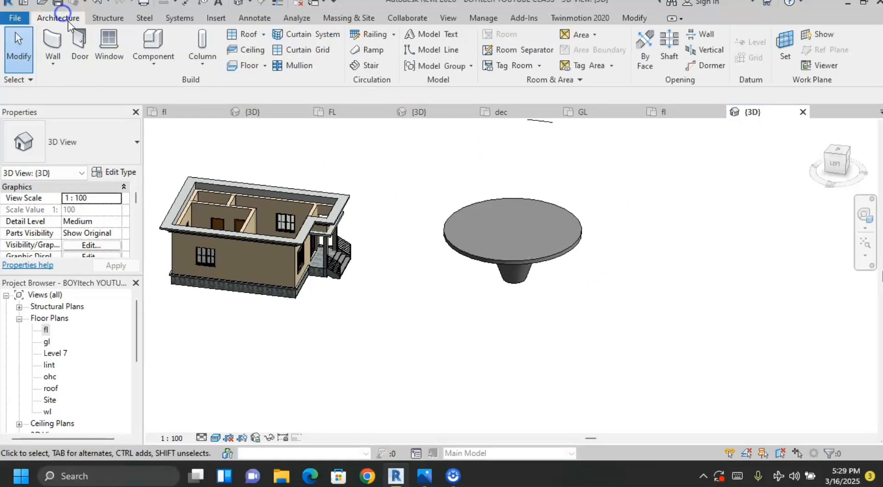
pyautogui.click(156, 65)
pyautogui.click(183, 125)
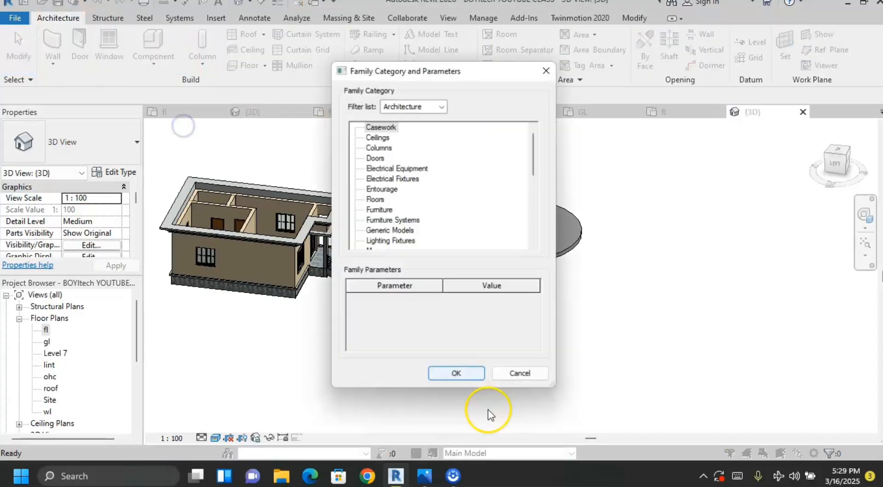
pyautogui.doubleClick(390, 230)
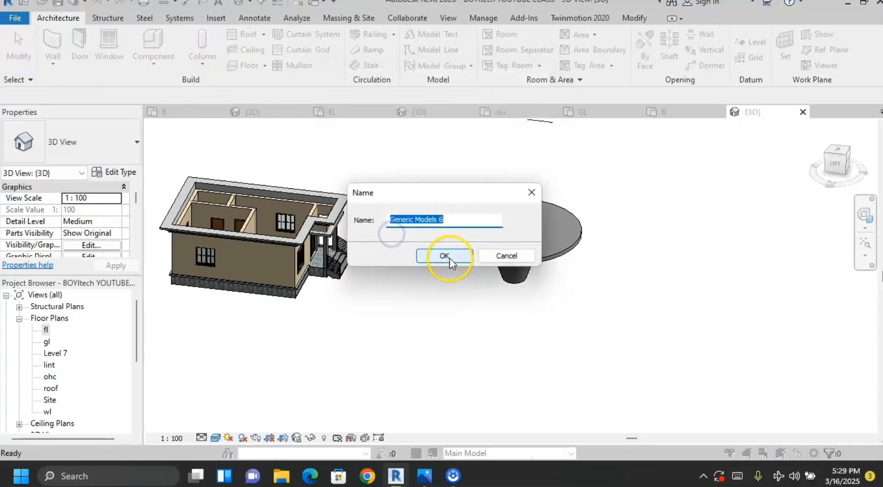
pyautogui.click(445, 258)
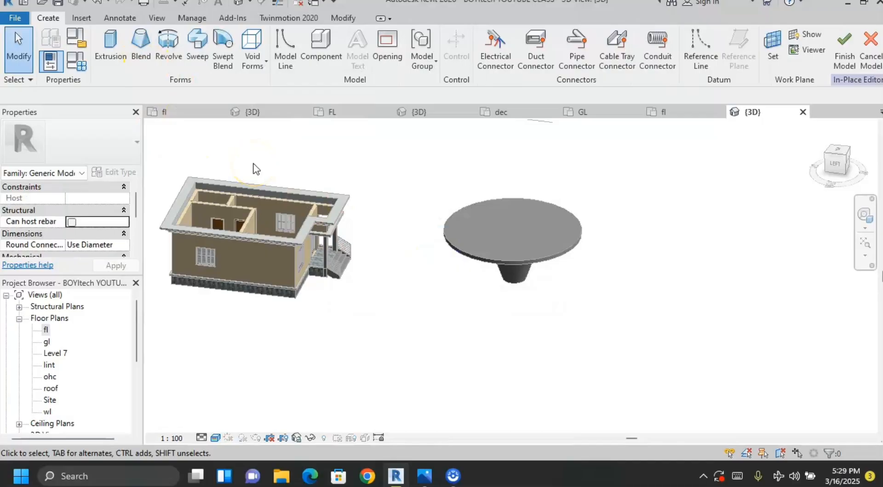
# Start a blend and sketch a six-sided inscribed polygon as its base boundary in front of the round object.
pyautogui.click(140, 46)
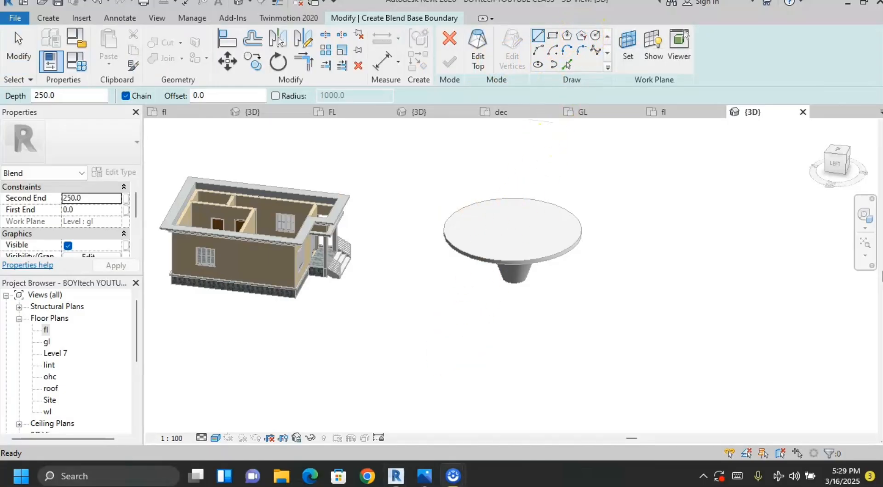
pyautogui.click(566, 38)
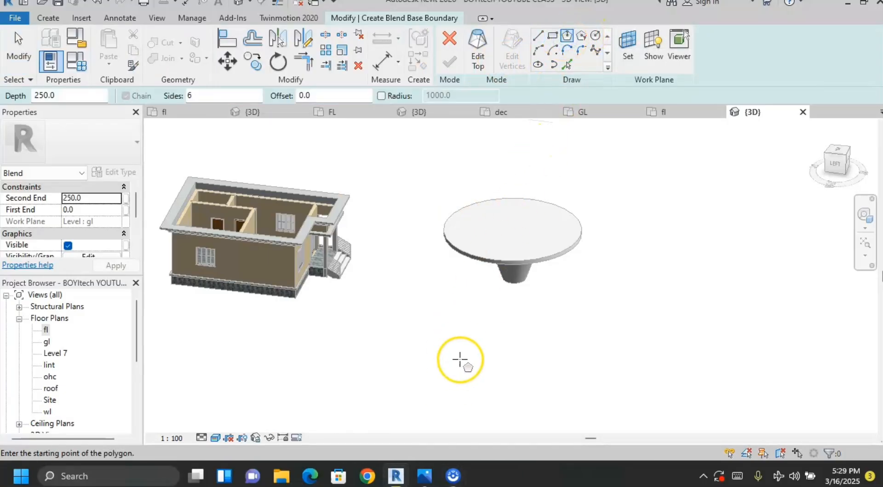
pyautogui.click(459, 360)
pyautogui.click(460, 344)
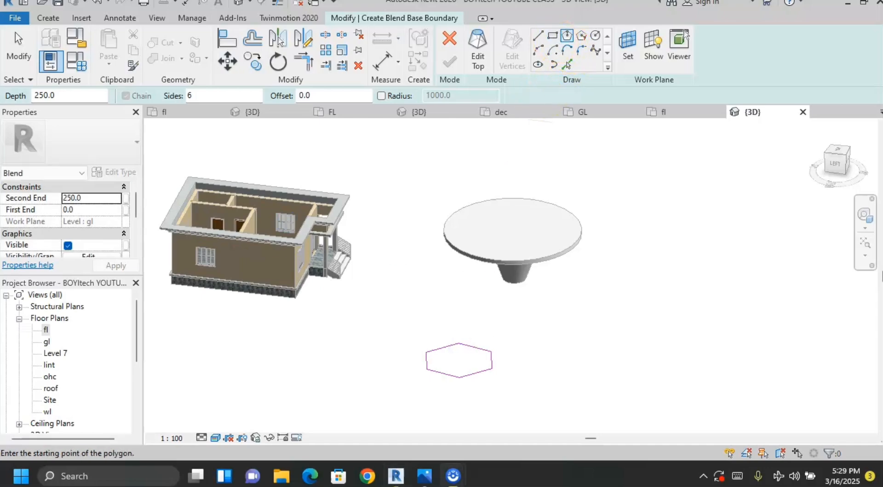
# Try a rectangle about 2900 wide starting inside the hexagonal base boundary, and undo it.
pyautogui.click(552, 37)
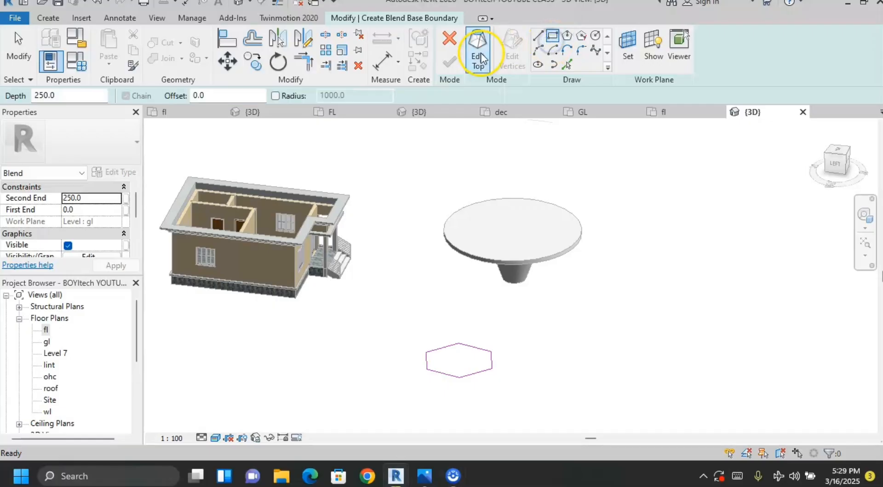
pyautogui.click(463, 348)
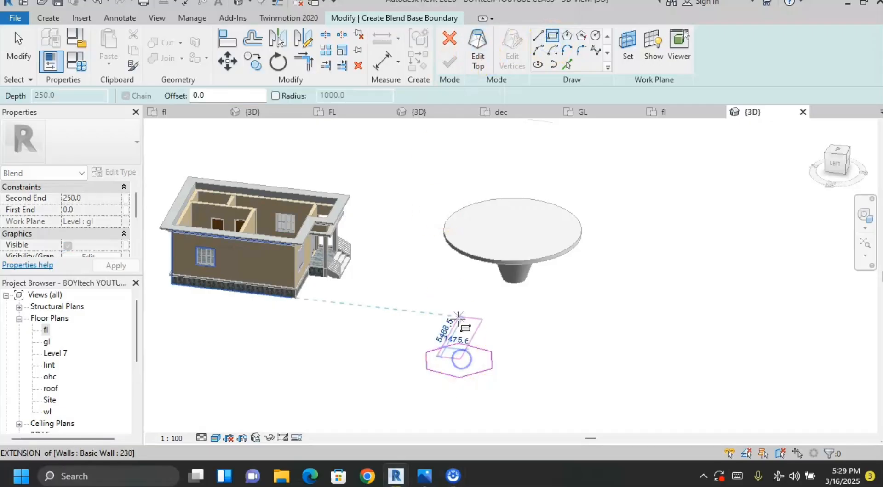
pyautogui.click(443, 303)
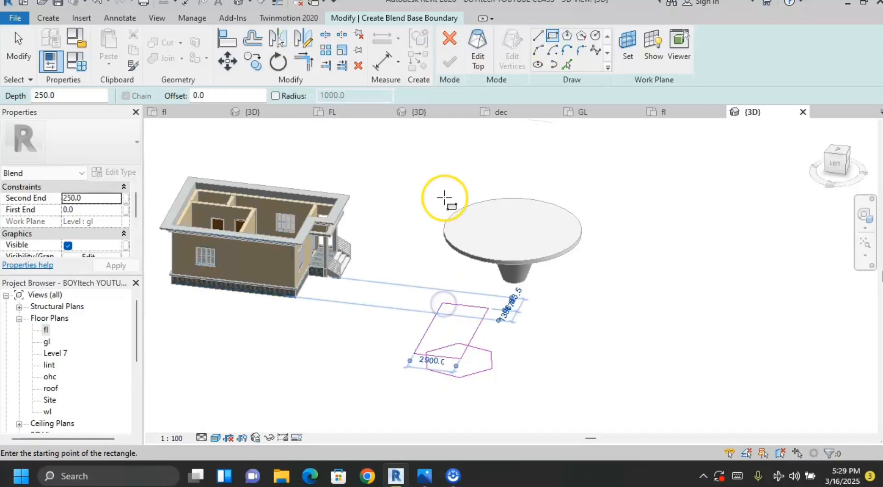
pyautogui.hotkey('ctrl', 'z')
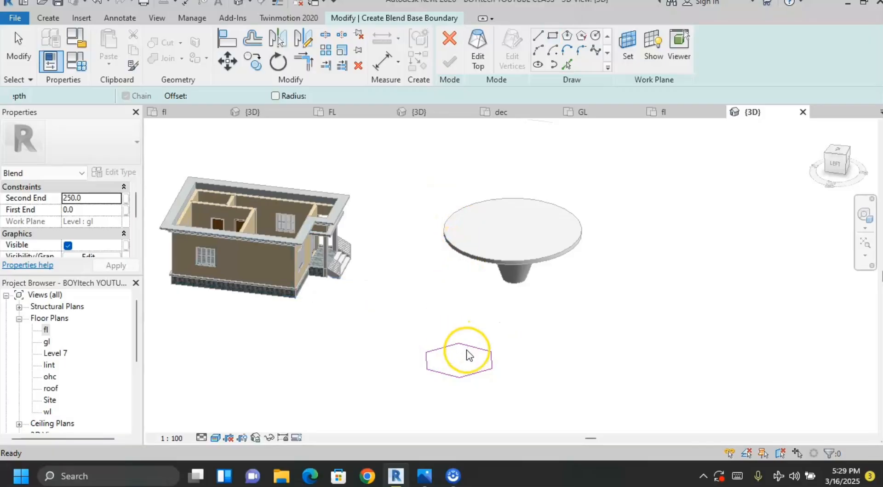
pyautogui.hotkey('ctrl', 'z')
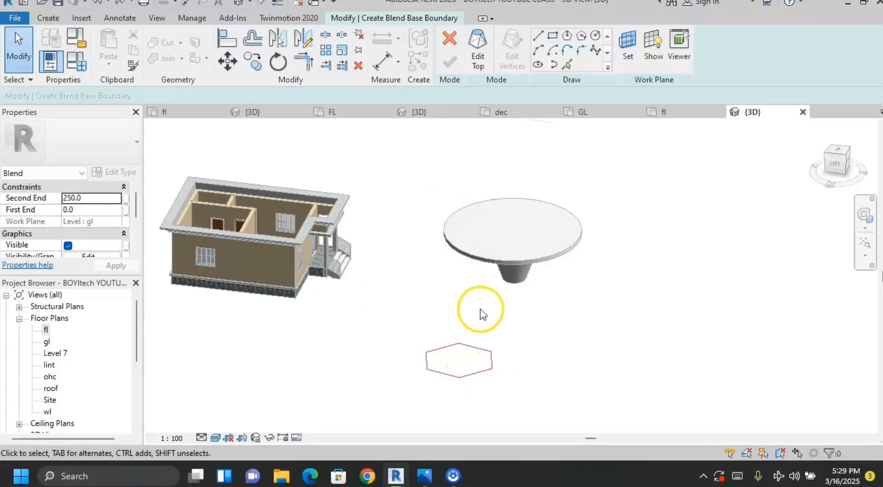
# Sketch a rectangle starting inside the hexagon as the blend's top boundary and finish the blend.
pyautogui.click(470, 54)
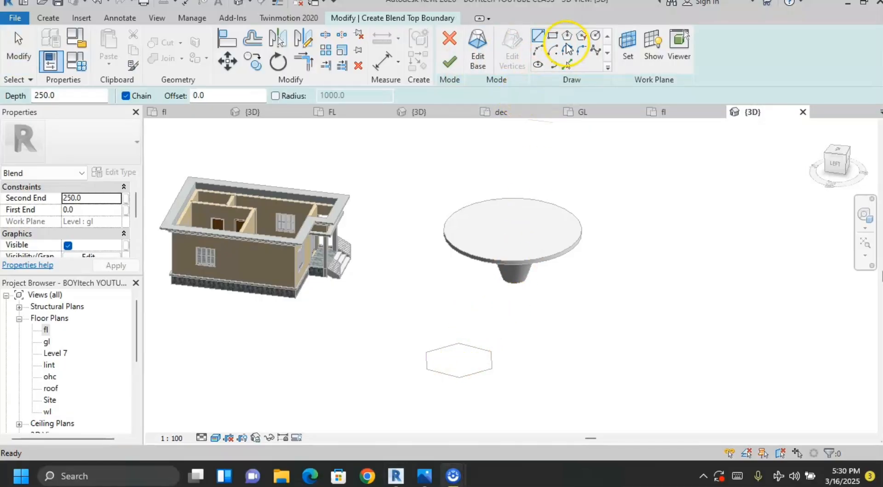
pyautogui.click(553, 35)
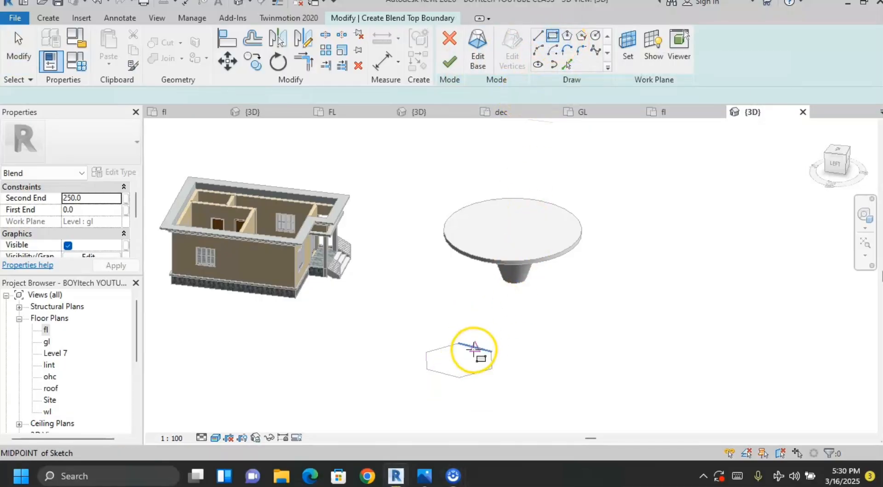
pyautogui.click(462, 360)
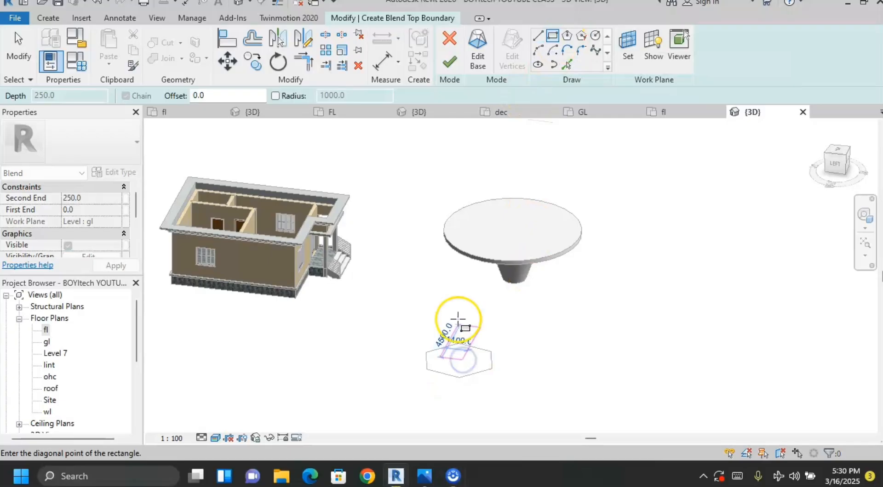
pyautogui.click(409, 315)
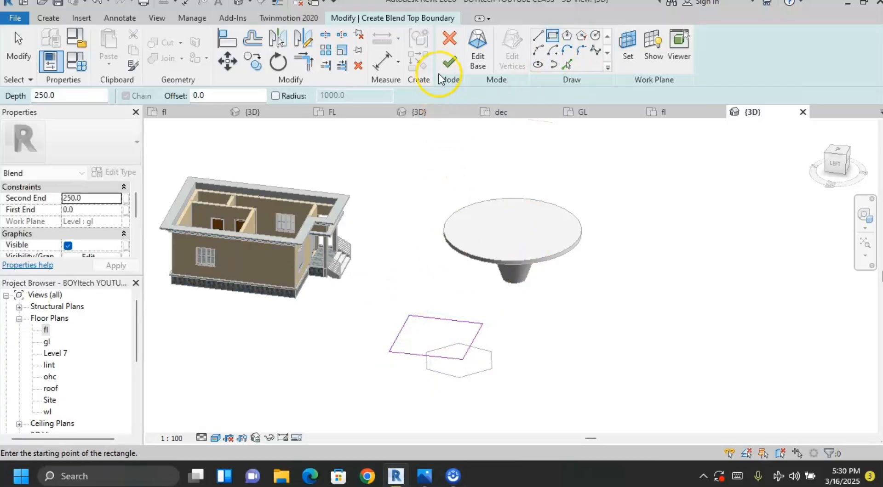
pyautogui.click(447, 63)
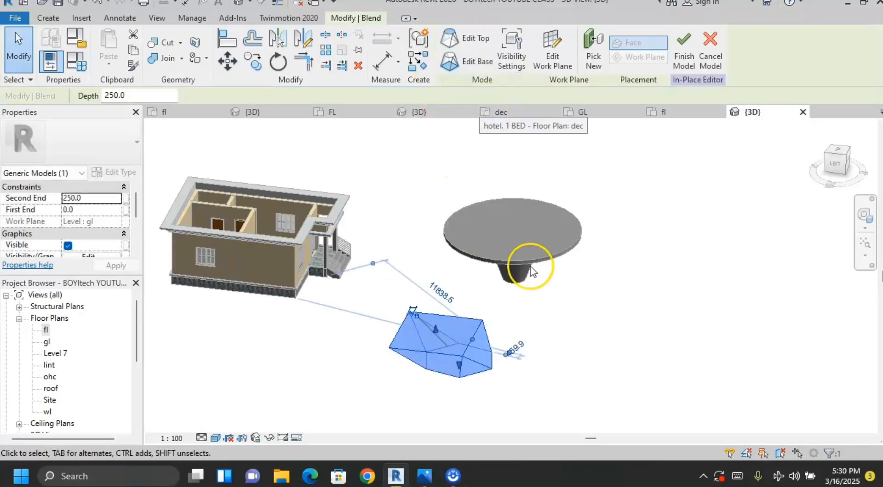
# Set the depth of the new hexagon-to-rectangle blend to 2000.
pyautogui.keyDown('shift'); pyautogui.moveTo(520, 321); pyautogui.dragTo(436, 258, button='middle'); pyautogui.keyUp('shift')
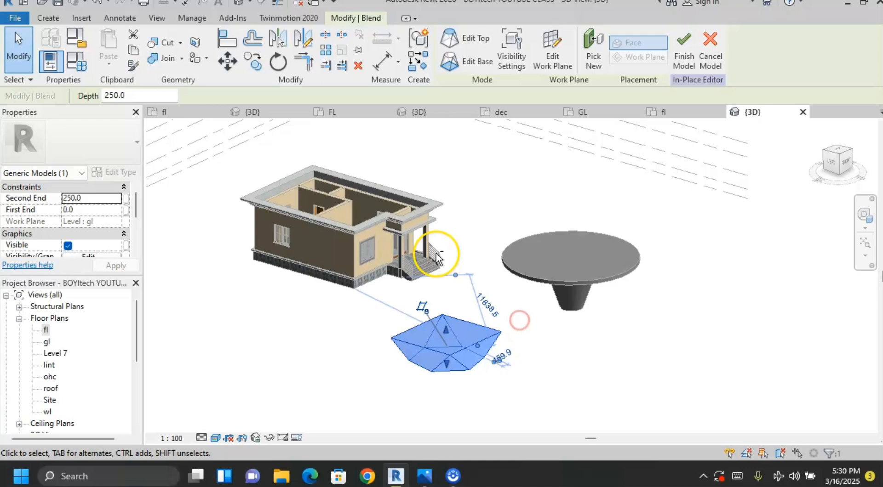
pyautogui.click(519, 342)
pyautogui.keyDown('shift'); pyautogui.moveTo(529, 352); pyautogui.dragTo(607, 289, button='middle'); pyautogui.keyUp('shift')
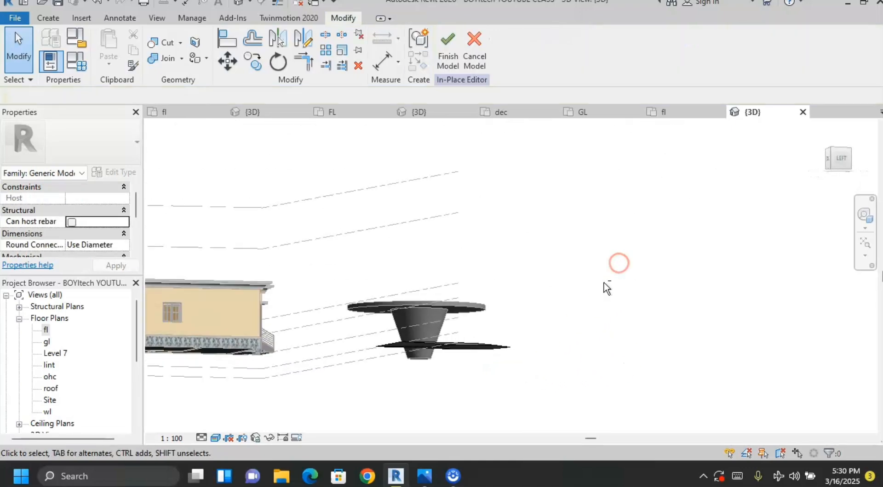
pyautogui.click(407, 316)
pyautogui.click(137, 97)
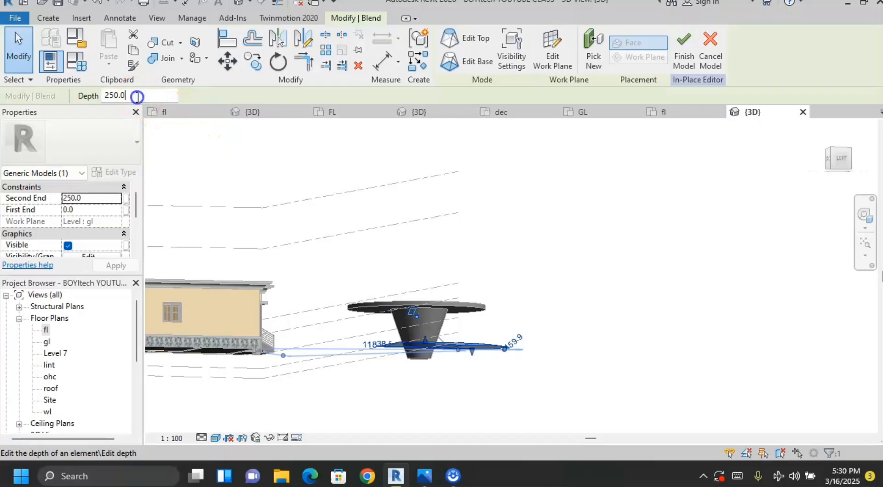
pyautogui.write('2000')
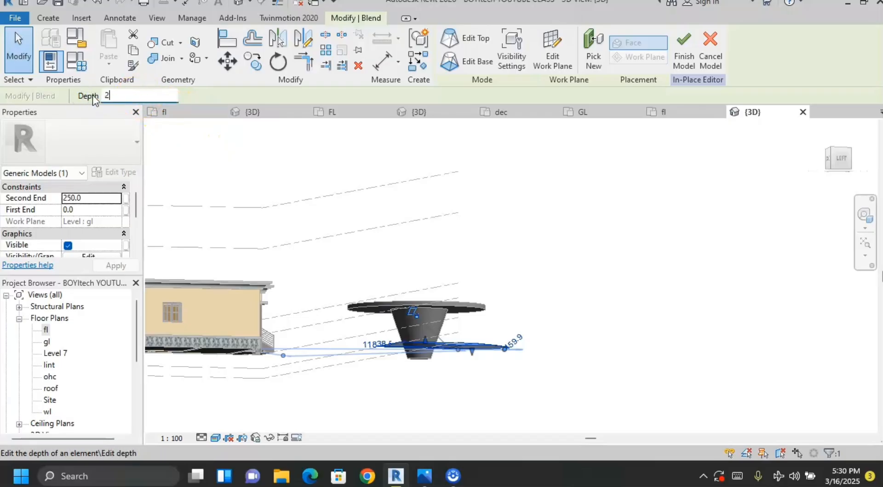
pyautogui.click(639, 195)
# Start a solid revolve and draw a straight axis line about 16000 long in open space beyond the round object.
pyautogui.keyDown('shift'); pyautogui.moveTo(627, 247); pyautogui.dragTo(514, 381, button='middle'); pyautogui.keyUp('shift')
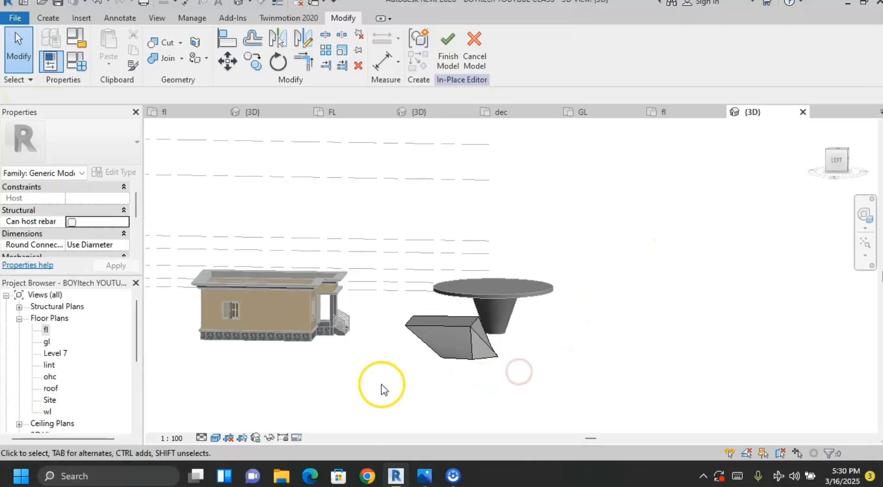
pyautogui.keyDown('shift'); pyautogui.moveTo(381, 386); pyautogui.dragTo(633, 355, button='middle'); pyautogui.keyUp('shift')
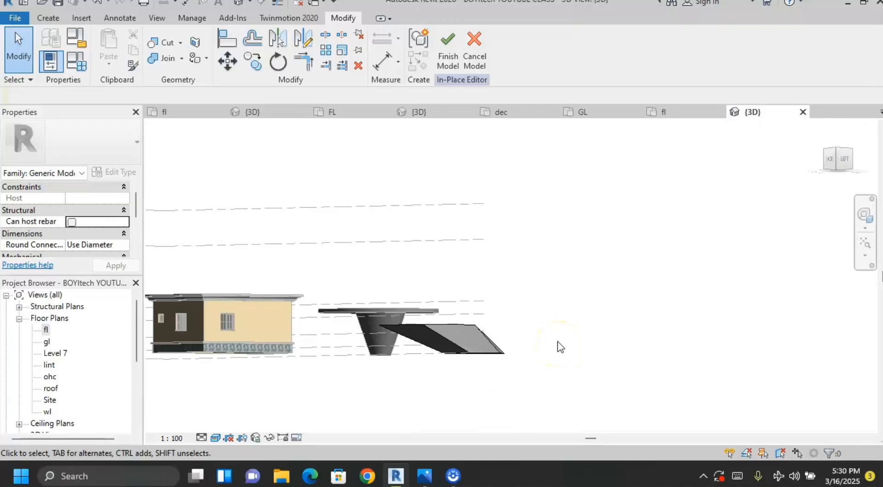
pyautogui.keyDown('shift'); pyautogui.moveTo(560, 343); pyautogui.dragTo(340, 233, button='middle'); pyautogui.keyUp('shift')
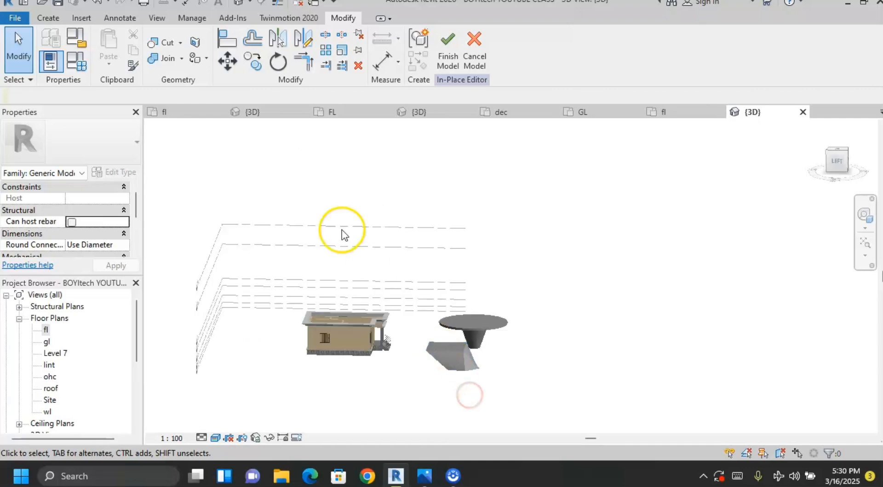
pyautogui.click(49, 19)
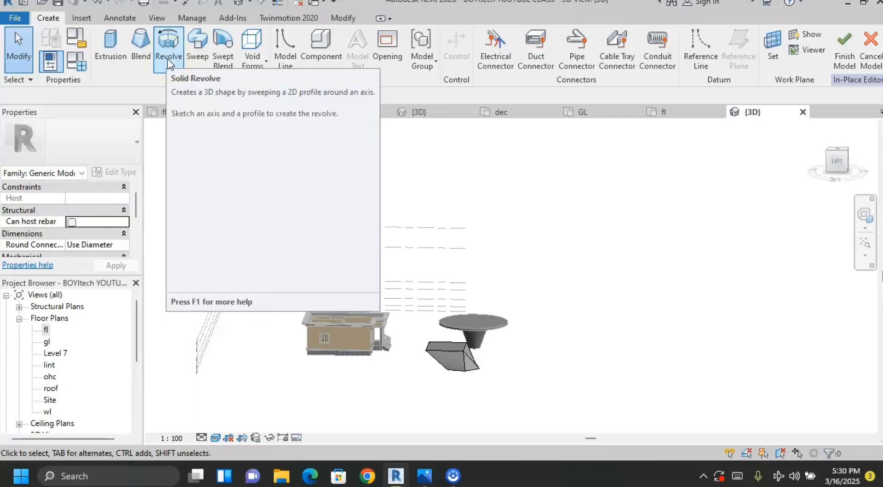
pyautogui.click(167, 59)
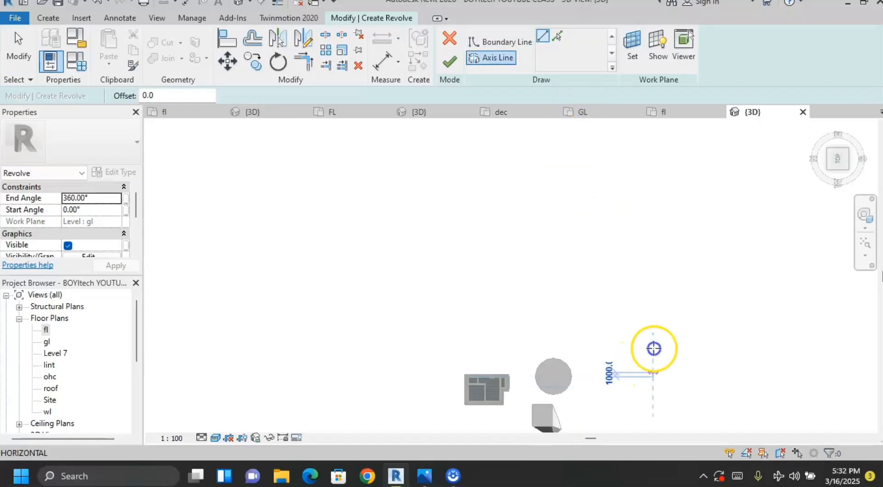
pyautogui.click(653, 376)
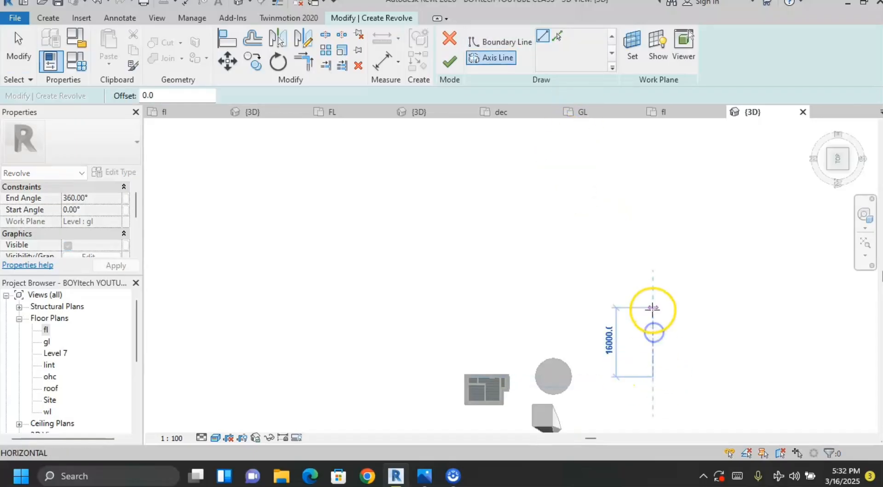
pyautogui.click(653, 308)
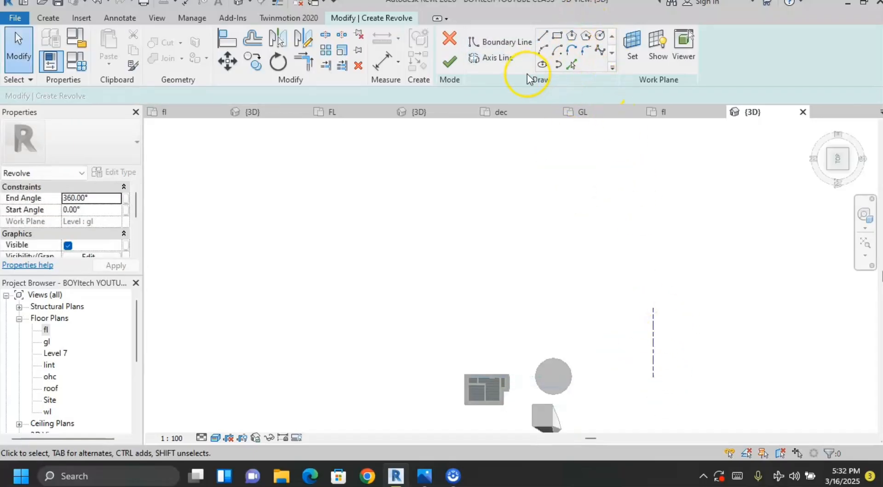
# Sketch a closed stepped profile against the axis, about 4000 wide at both ends and 1000 at the neck, and finish the revolve.
pyautogui.click(542, 36)
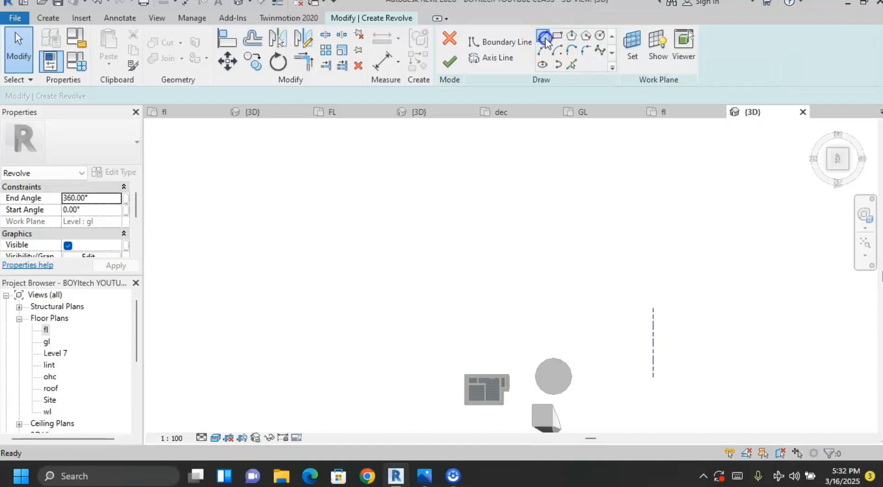
pyautogui.scroll(1, 652, 378)
pyautogui.scroll(1, 652, 378)
pyautogui.click(618, 377)
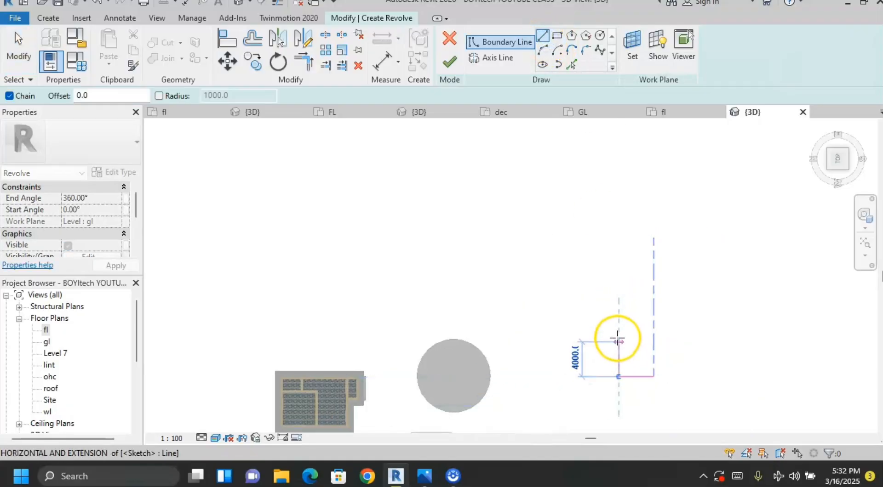
pyautogui.click(619, 342)
pyautogui.click(645, 342)
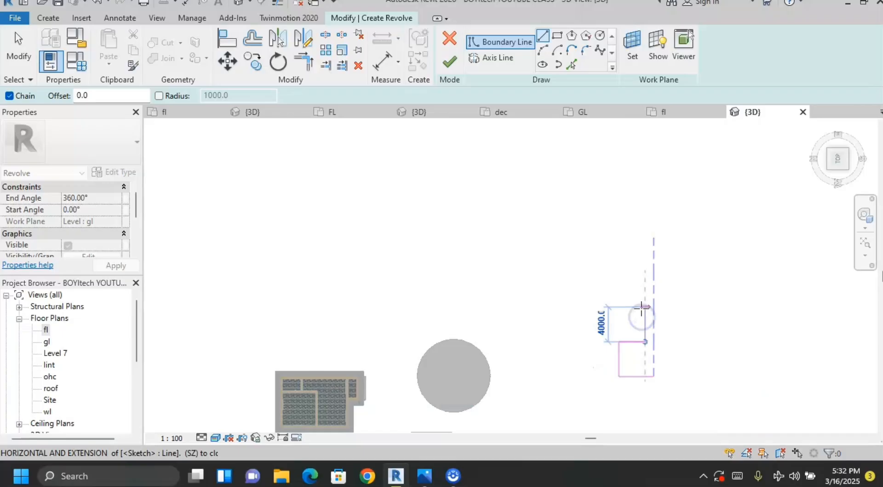
pyautogui.click(645, 290)
pyautogui.click(620, 290)
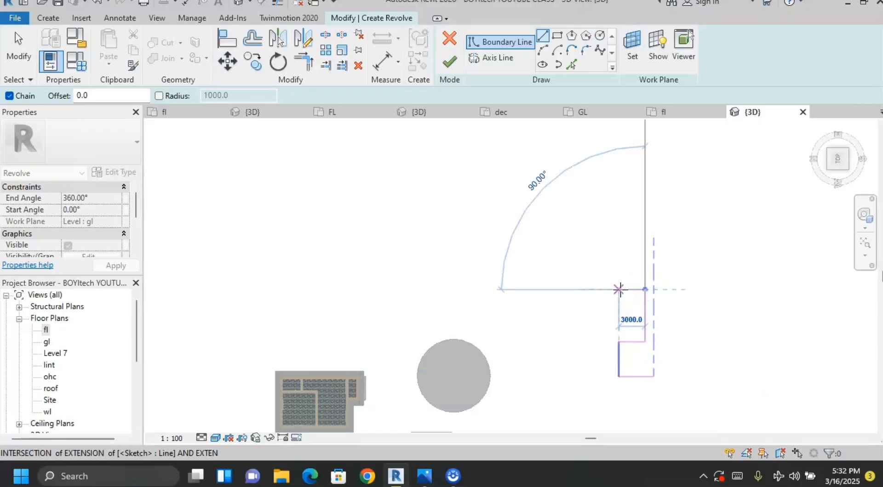
pyautogui.click(619, 238)
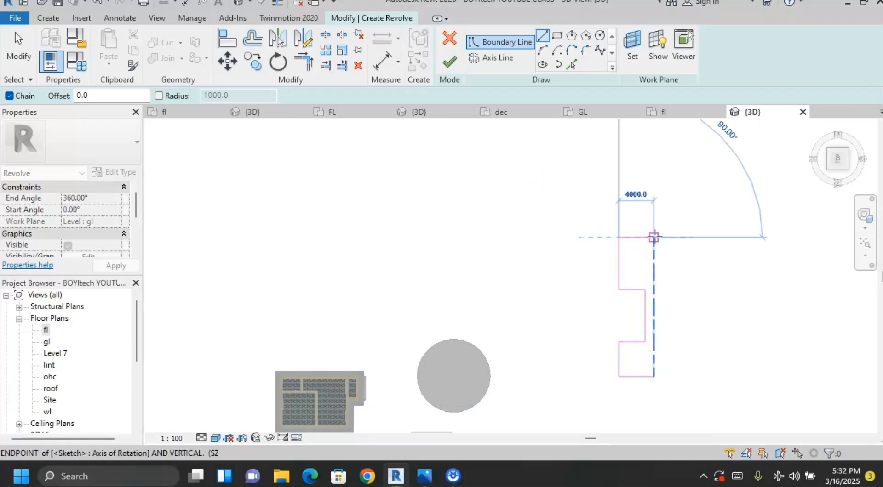
pyautogui.click(654, 238)
pyautogui.click(653, 365)
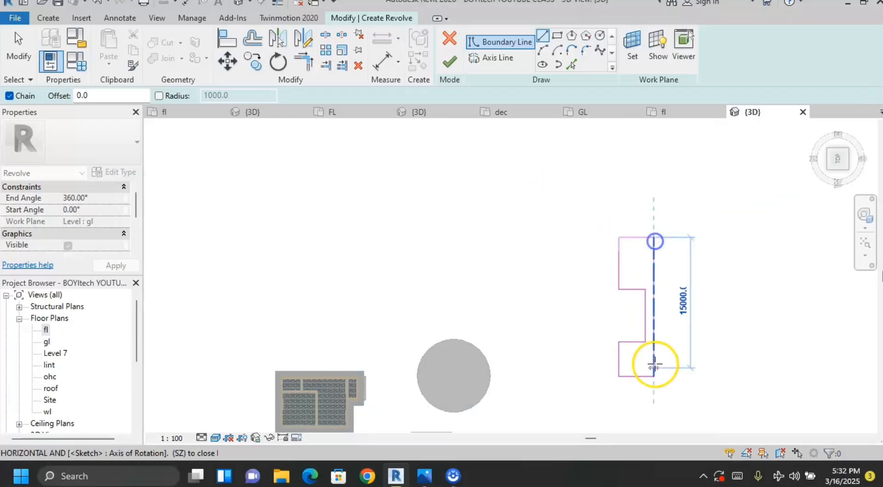
pyautogui.click(449, 64)
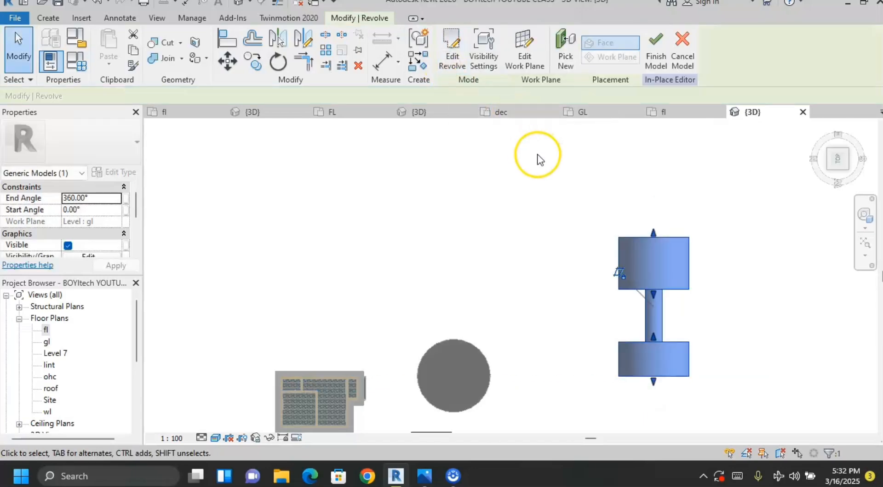
# Examine the revolved dumbbell-shaped solid from several sides and against the other models.
pyautogui.scroll(-2, 538, 153)
pyautogui.keyDown('shift'); pyautogui.moveTo(614, 222); pyautogui.dragTo(869, 216, button='middle'); pyautogui.keyUp('shift')
pyautogui.click(653, 349)
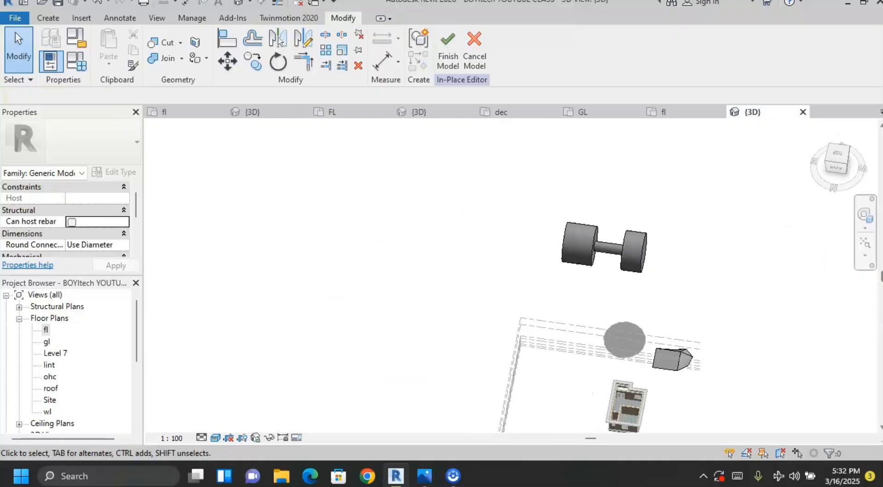
pyautogui.keyDown('shift'); pyautogui.moveTo(515, 250); pyautogui.dragTo(523, 233, button='middle'); pyautogui.keyUp('shift')
pyautogui.keyDown('shift'); pyautogui.moveTo(629, 265); pyautogui.dragTo(565, 252, button='middle'); pyautogui.keyUp('shift')
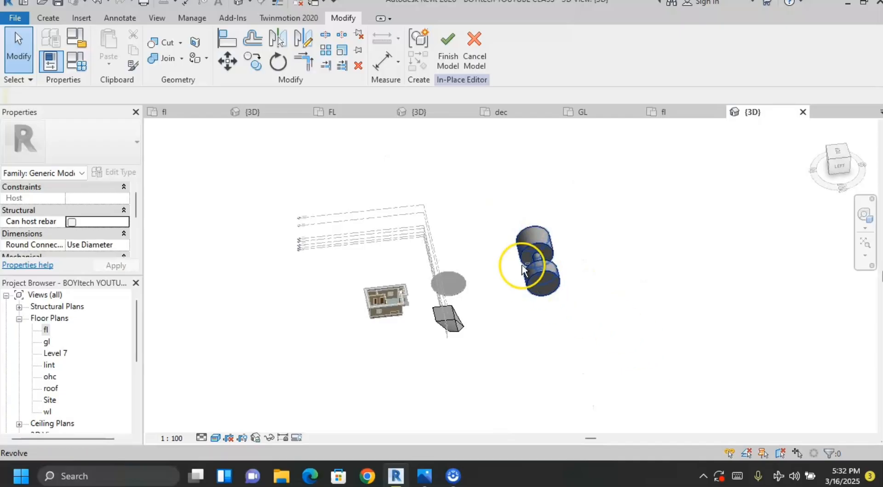
pyautogui.keyDown('shift'); pyautogui.moveTo(655, 339); pyautogui.dragTo(498, 271, button='middle'); pyautogui.keyUp('shift')
pyautogui.scroll(4, 531, 263)
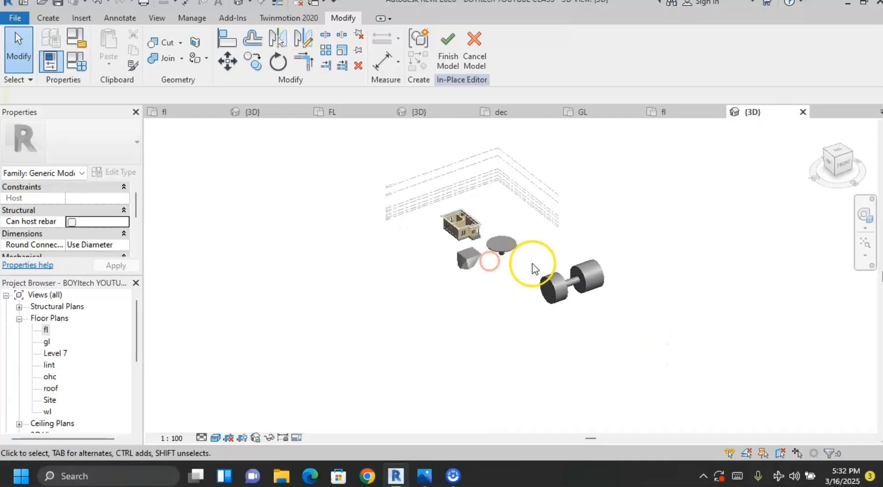
pyautogui.keyDown('shift'); pyautogui.moveTo(622, 349); pyautogui.dragTo(566, 407, button='middle'); pyautogui.keyUp('shift')
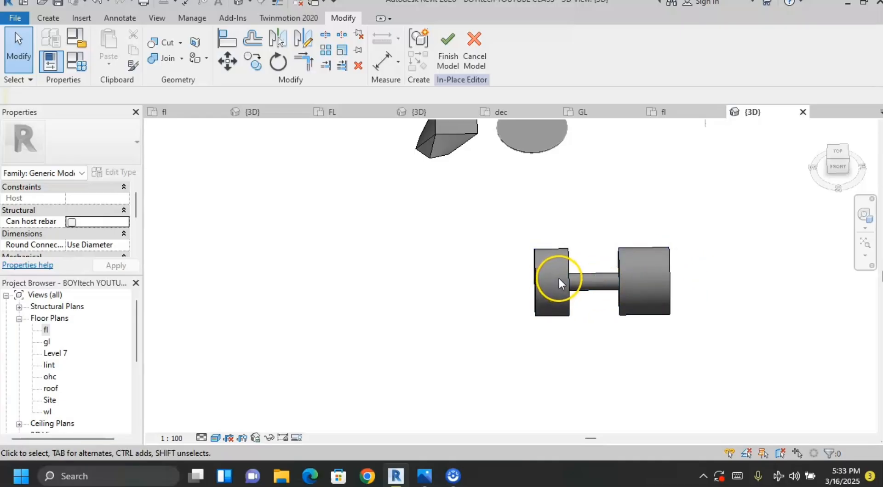
pyautogui.keyDown('shift'); pyautogui.moveTo(559, 278); pyautogui.dragTo(546, 209, button='middle'); pyautogui.keyUp('shift')
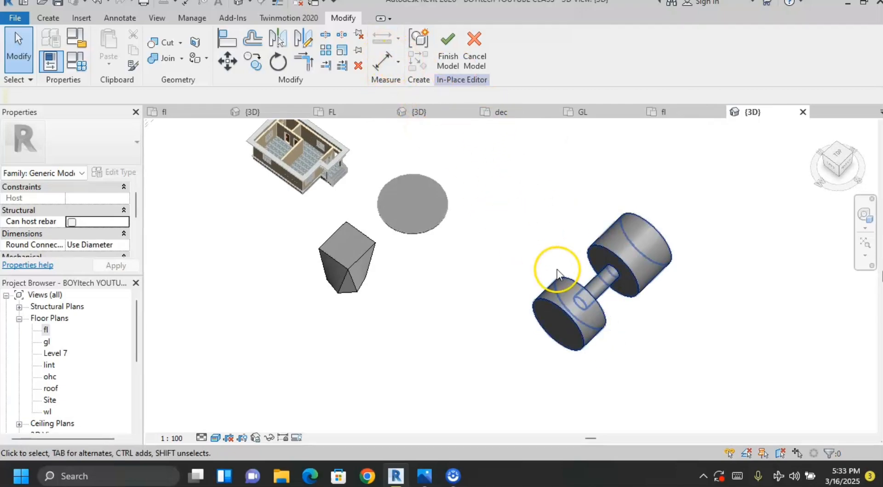
# Edit the revolve's sketch and move the end line of its longer block inward to about 2200 from the neck.
pyautogui.click(586, 292)
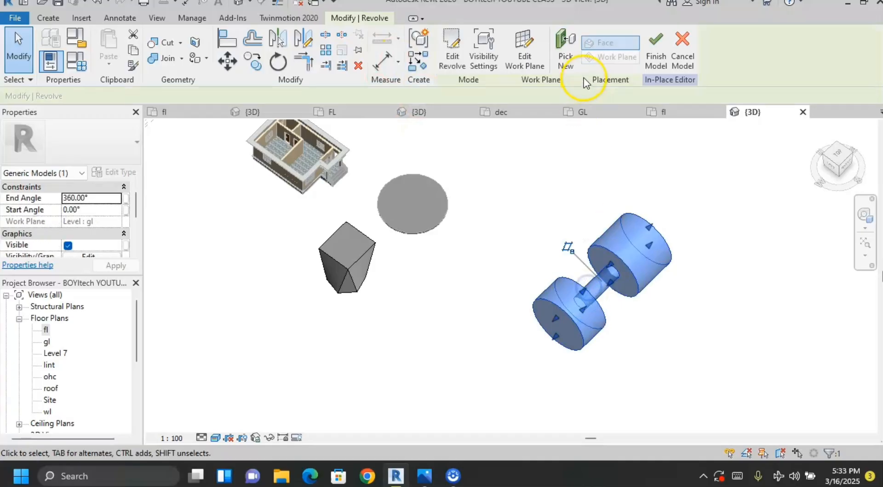
pyautogui.click(445, 58)
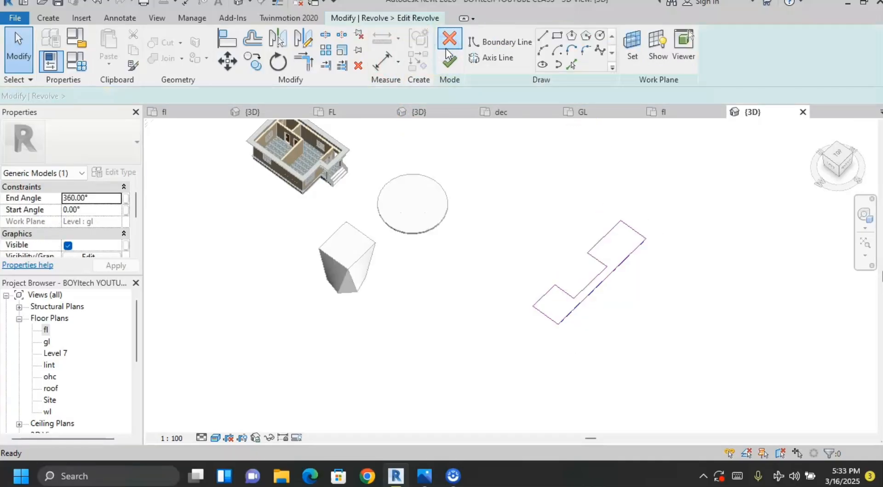
pyautogui.scroll(4, 548, 213)
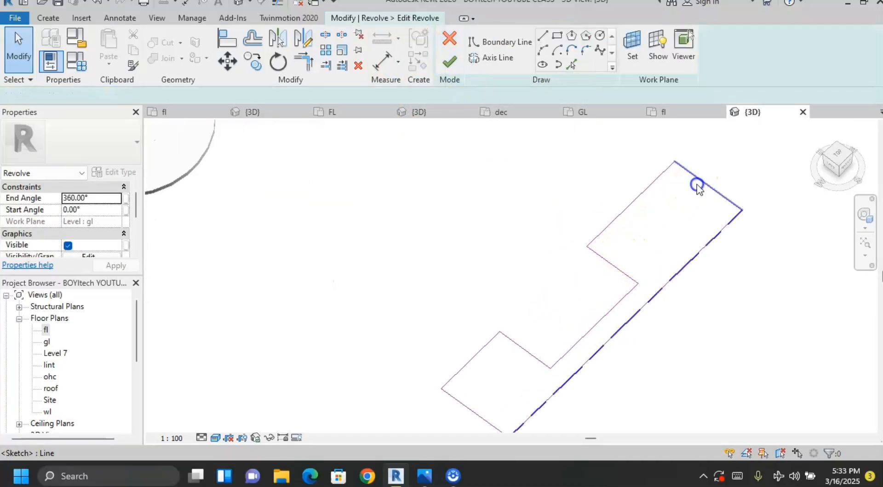
pyautogui.moveTo(695, 187); pyautogui.dragTo(646, 239)
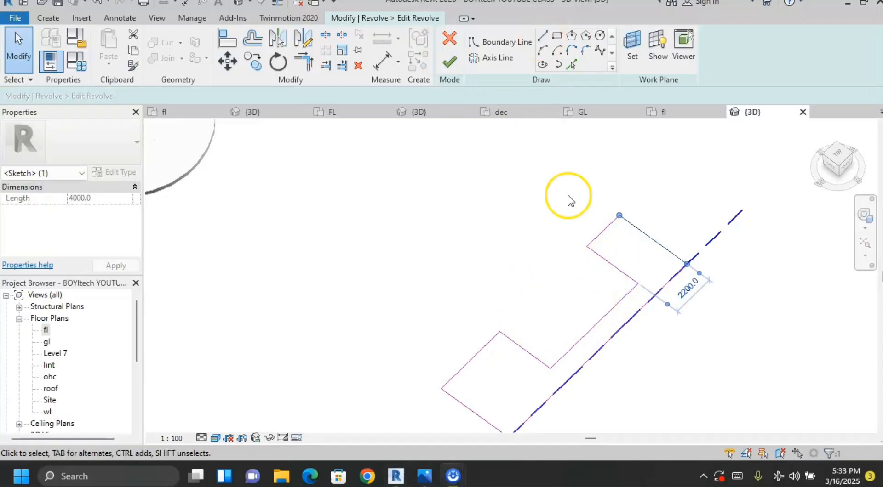
# Draw an outward-bulging arc with a radius of about 3300 between the two ends of the neck line.
pyautogui.click(557, 50)
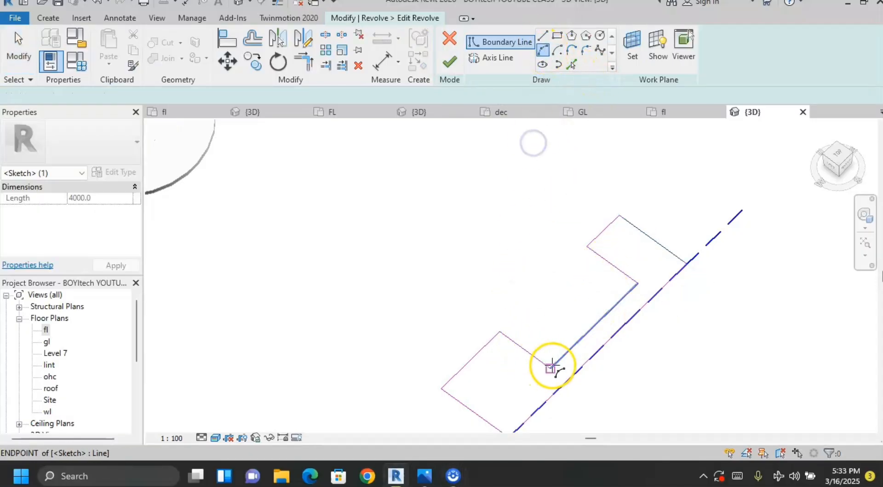
pyautogui.click(551, 368)
pyautogui.click(636, 284)
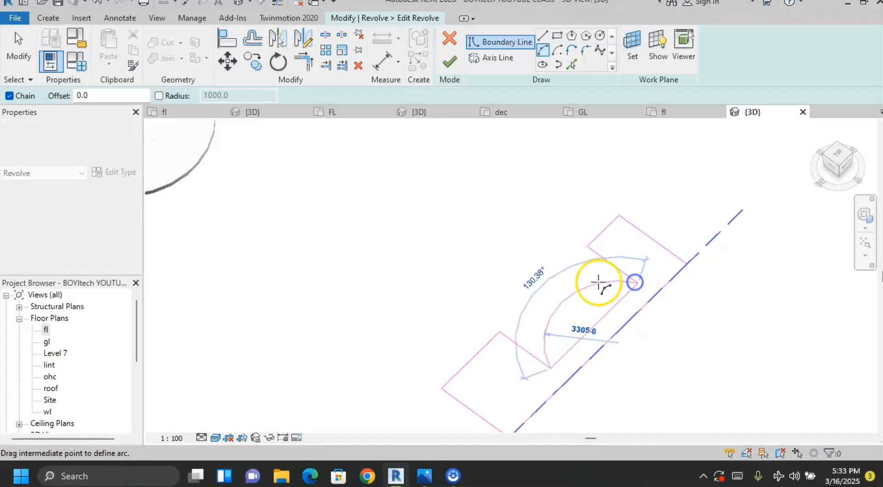
pyautogui.click(592, 287)
pyautogui.press('Escape')
pyautogui.press('Escape')
# Delete the straight neck line from the revolve's sketch so the arc closes the profile, and finish the edit.
pyautogui.click(605, 316)
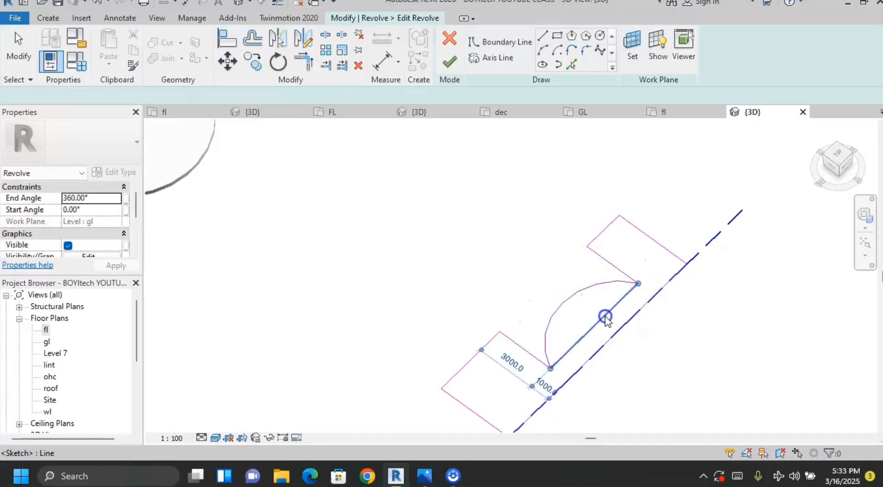
pyautogui.press('Delete')
pyautogui.click(559, 221)
pyautogui.click(450, 59)
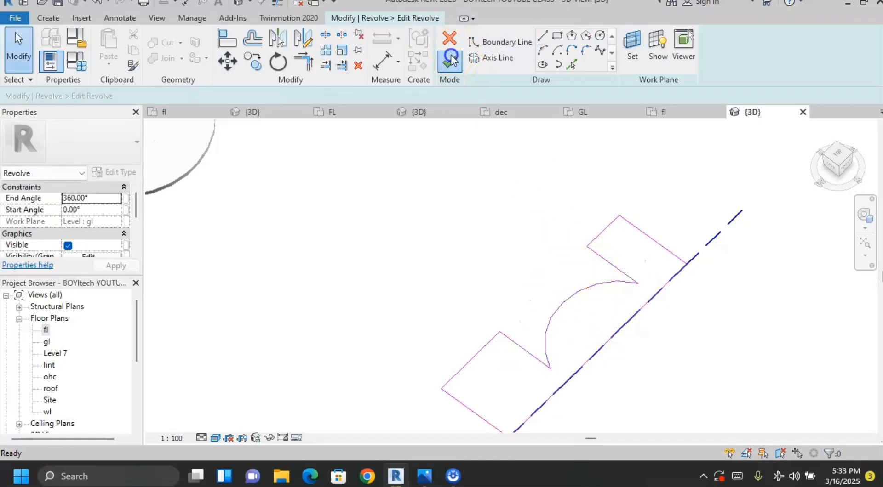
pyautogui.click(455, 217)
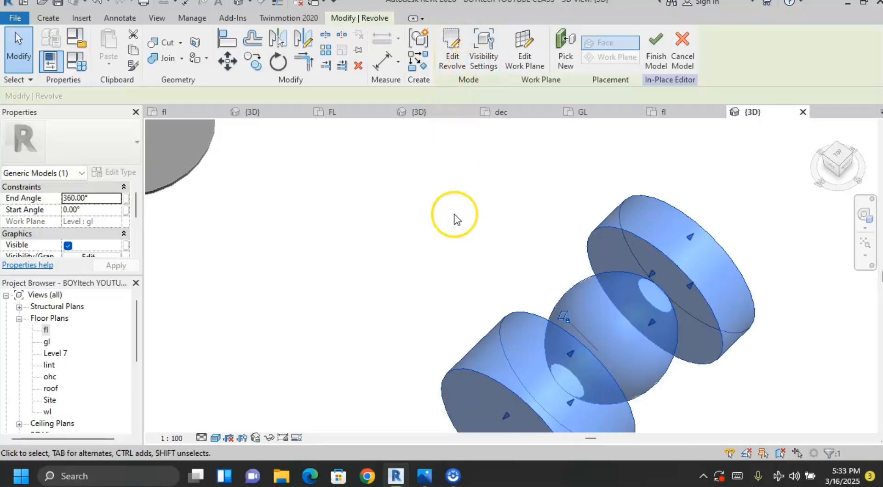
pyautogui.keyDown('shift'); pyautogui.moveTo(457, 212); pyautogui.dragTo(605, 239, button='middle'); pyautogui.keyUp('shift')
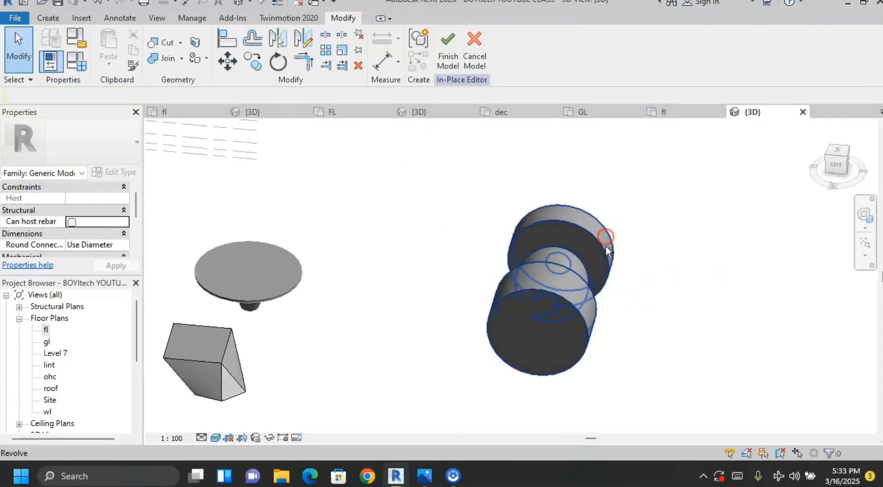
pyautogui.keyDown('shift'); pyautogui.moveTo(588, 270); pyautogui.dragTo(361, 198, button='middle'); pyautogui.keyUp('shift')
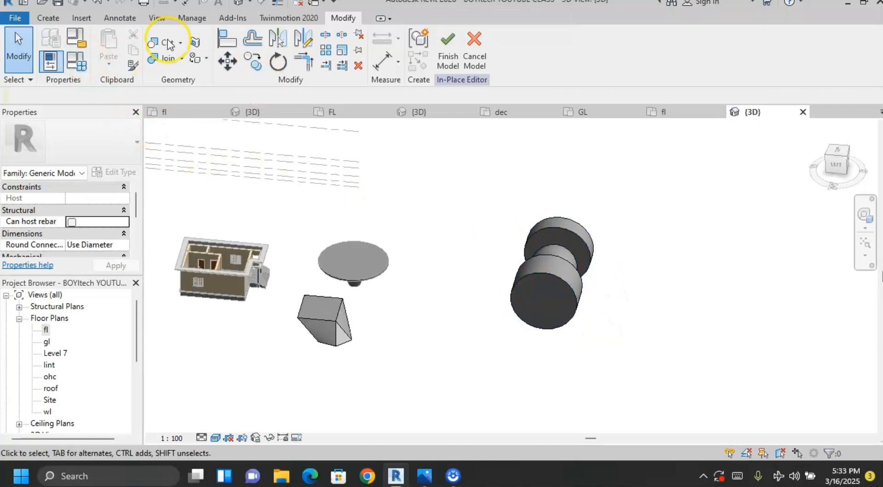
# Start a swept blend and sketch a straight path about 18000 long beside the dumbbell-shaped solid, completing the path.
pyautogui.click(48, 18)
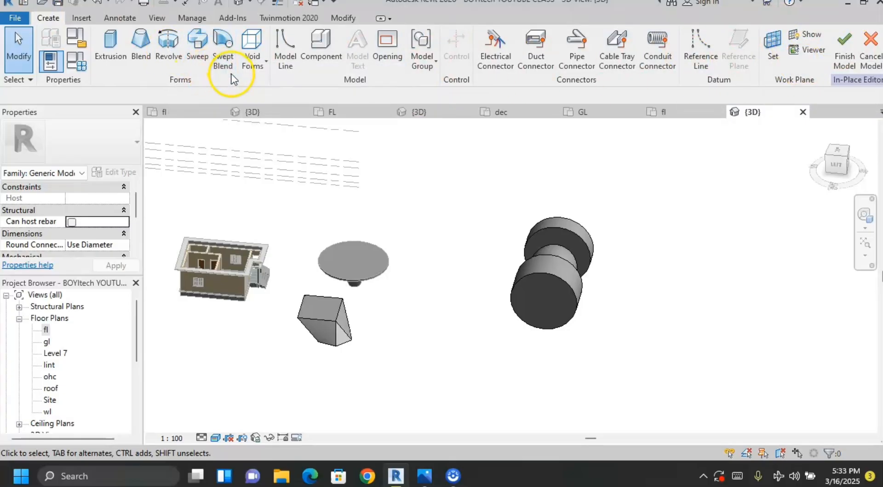
pyautogui.click(225, 60)
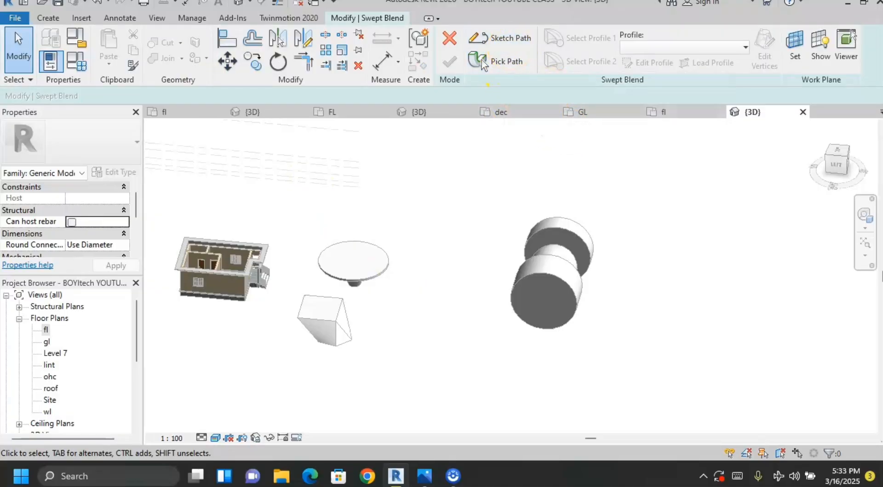
pyautogui.click(502, 38)
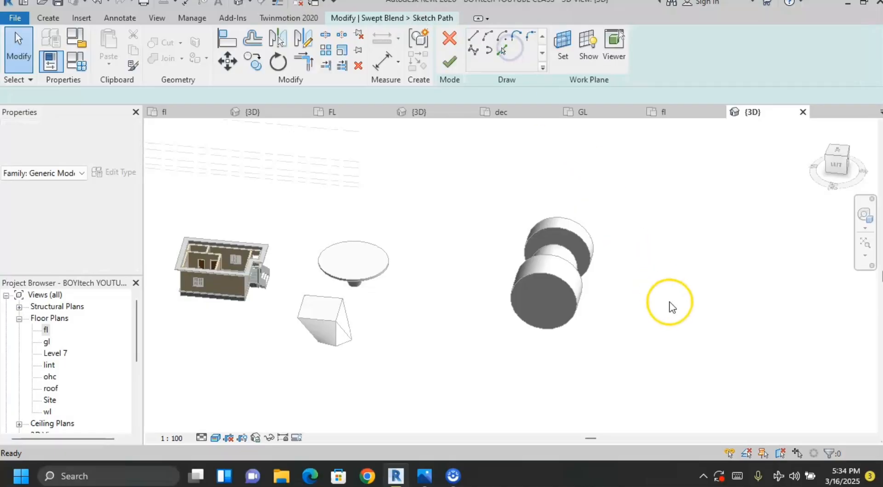
pyautogui.click(685, 340)
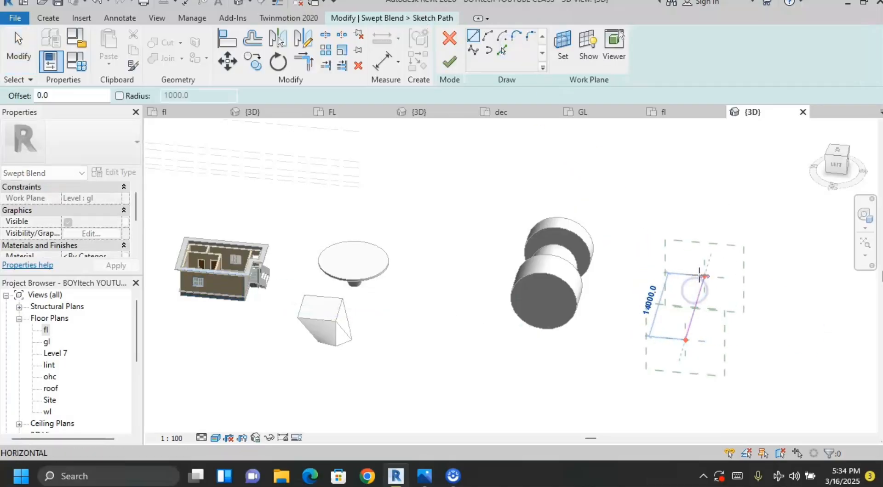
pyautogui.click(709, 257)
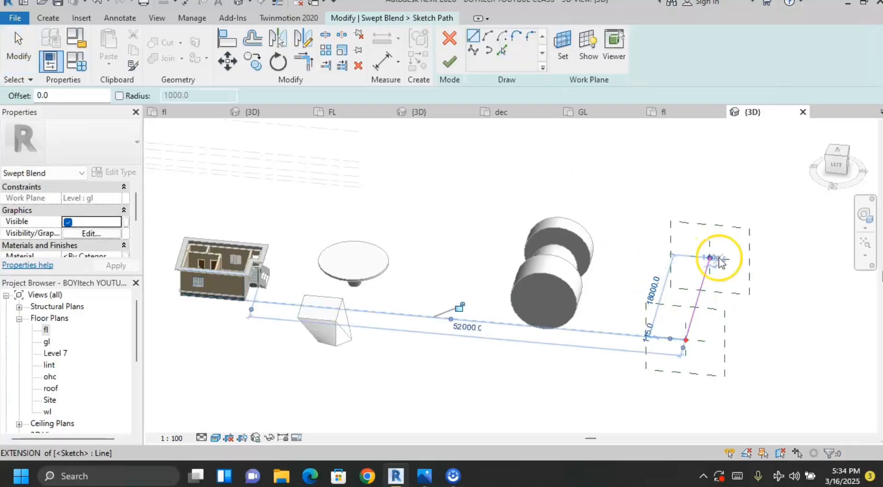
pyautogui.scroll(1, 694, 349)
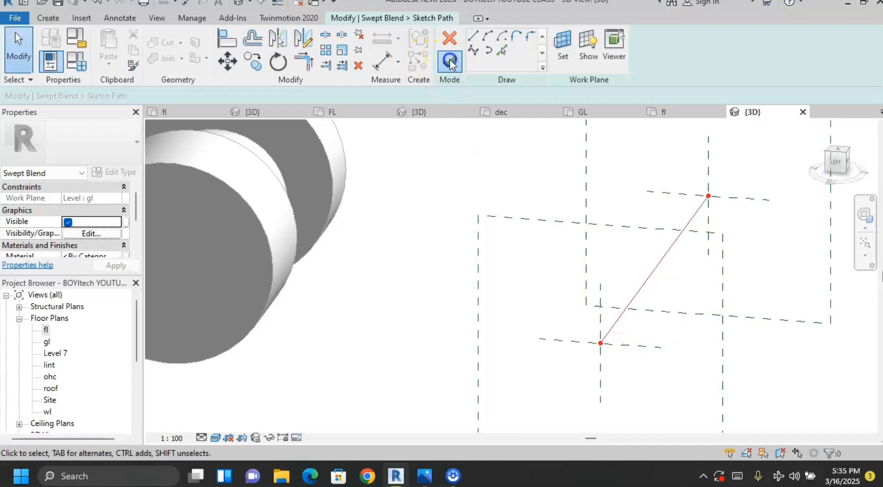
pyautogui.click(449, 62)
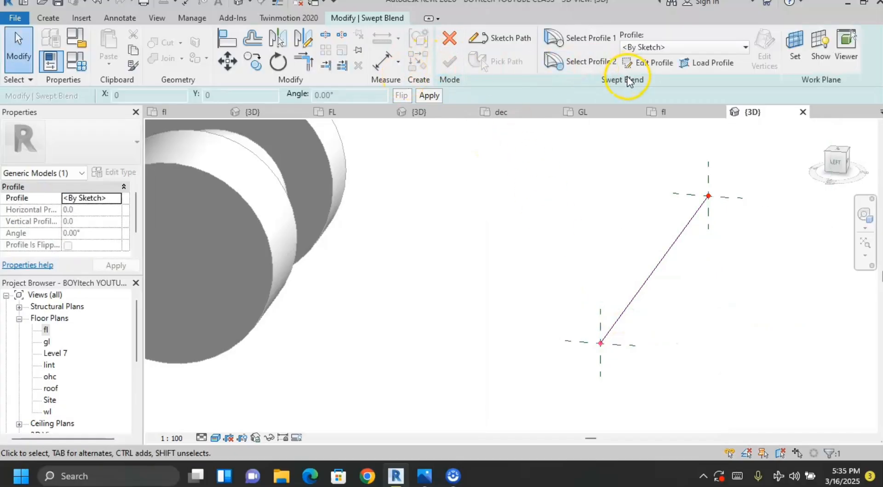
# Sketch the first profile as an ellipse centred on the path's start, with half-axes of about 2900 and 1900, and finish it.
pyautogui.click(660, 64)
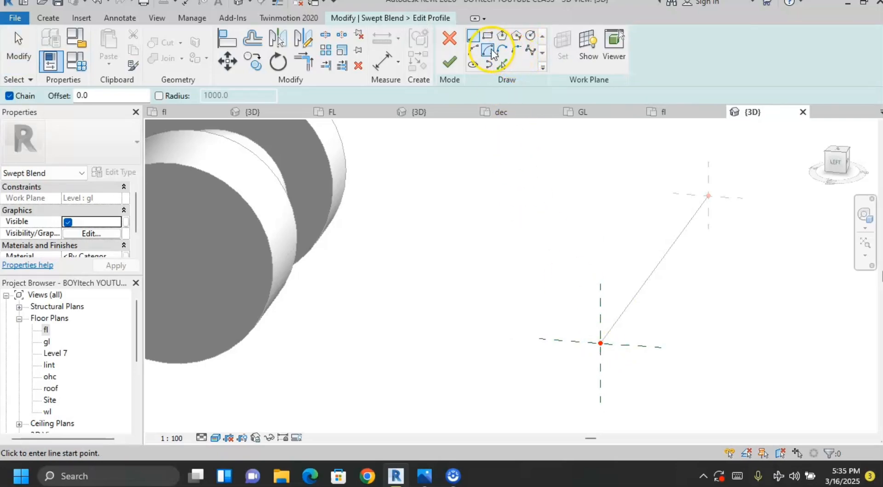
pyautogui.click(473, 65)
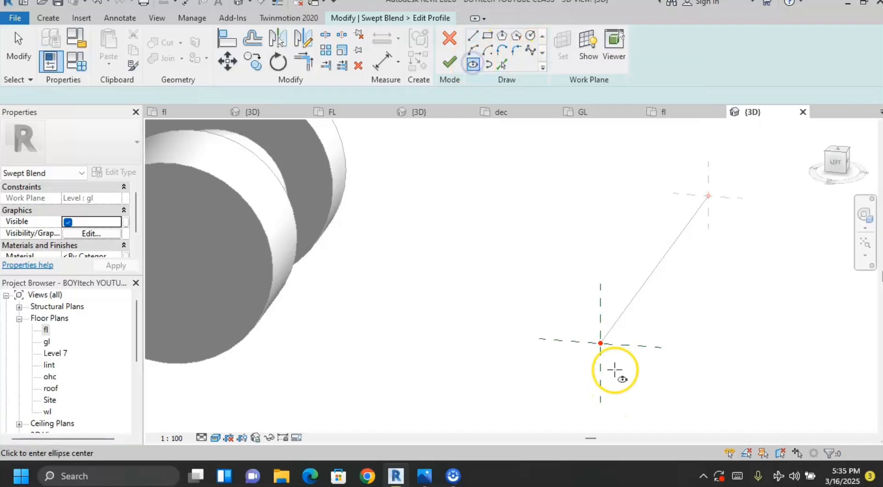
pyautogui.click(600, 344)
pyautogui.click(622, 306)
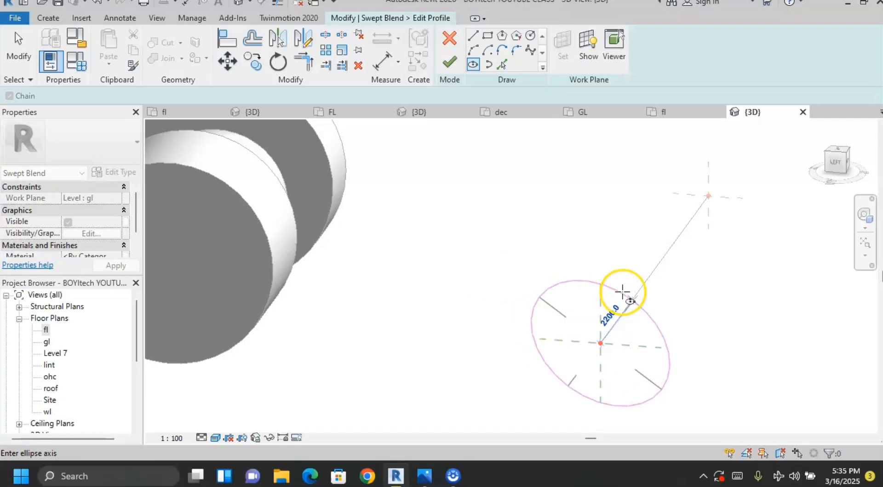
pyautogui.click(610, 294)
pyautogui.scroll(-2, 598, 299)
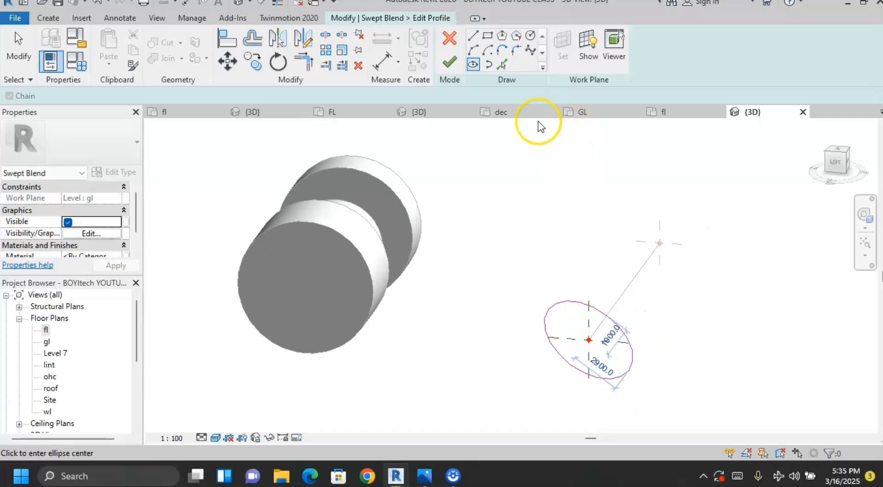
pyautogui.click(444, 63)
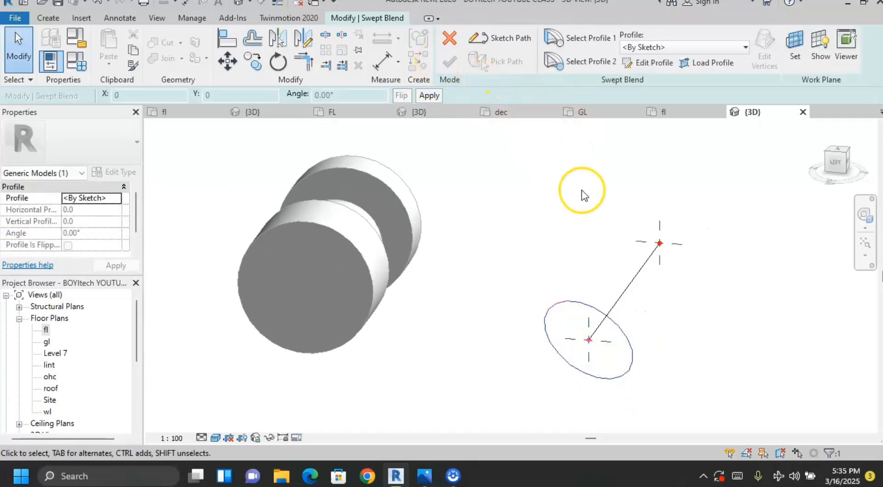
# Sketch the second profile as a rectangle about 8100 by 3900 with a corner on the path's end, and finish the swept blend.
pyautogui.click(593, 64)
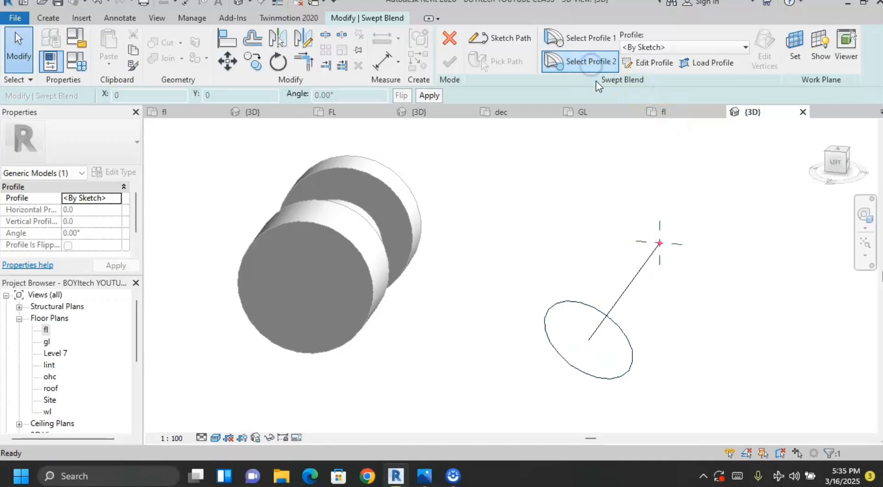
pyautogui.click(636, 62)
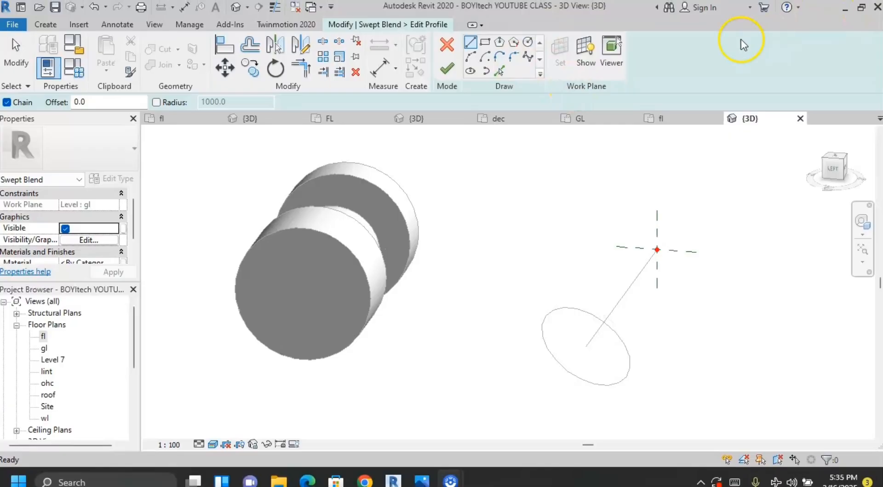
pyautogui.click(485, 42)
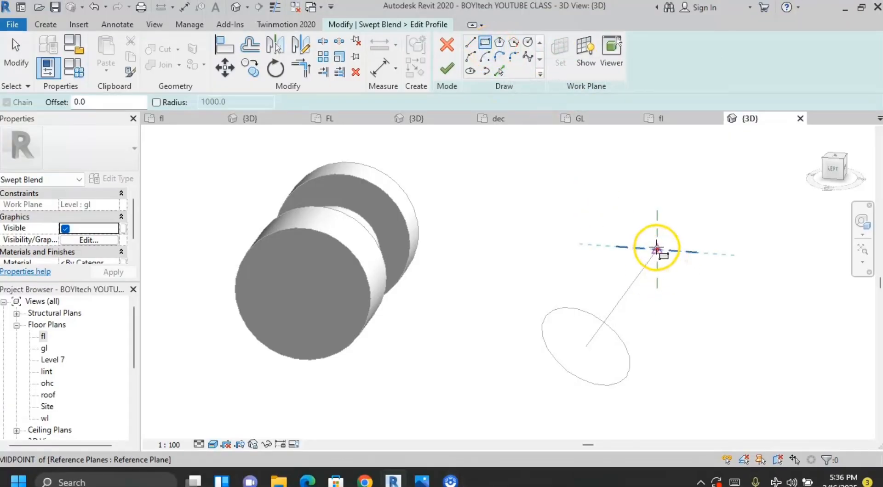
pyautogui.click(656, 248)
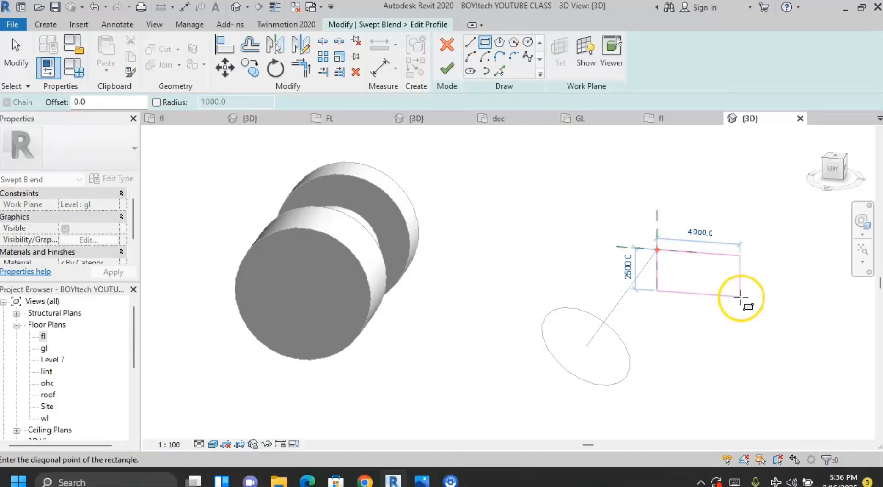
pyautogui.click(794, 324)
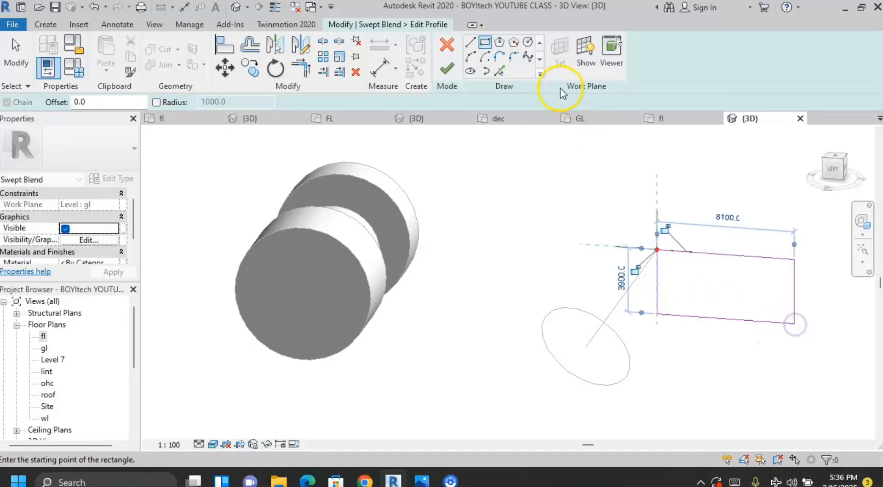
pyautogui.click(445, 75)
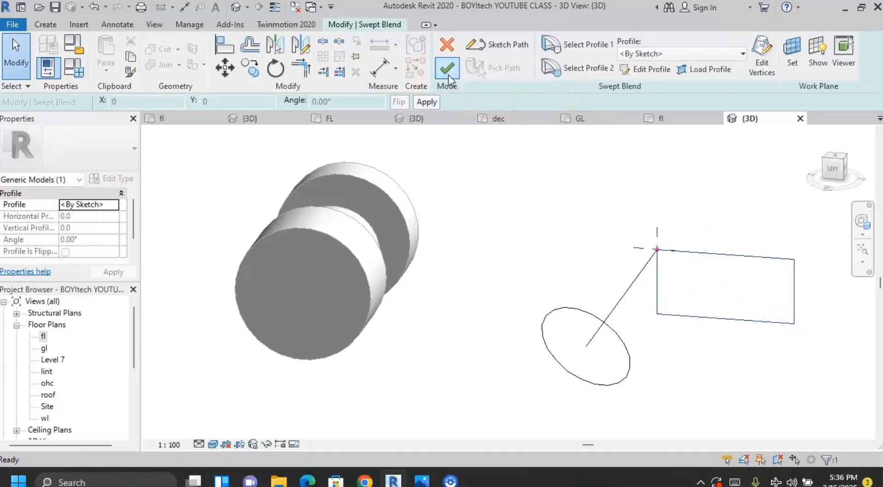
pyautogui.click(446, 73)
# Examine the swept blend's elliptical and rectangular ends from several sides and compare it with the other models.
pyautogui.click(684, 241)
pyautogui.keyDown('shift'); pyautogui.moveTo(684, 241); pyautogui.dragTo(721, 223, button='middle'); pyautogui.keyUp('shift')
pyautogui.click(702, 362)
pyautogui.keyDown('shift'); pyautogui.moveTo(704, 358); pyautogui.dragTo(453, 385, button='middle'); pyautogui.keyUp('shift')
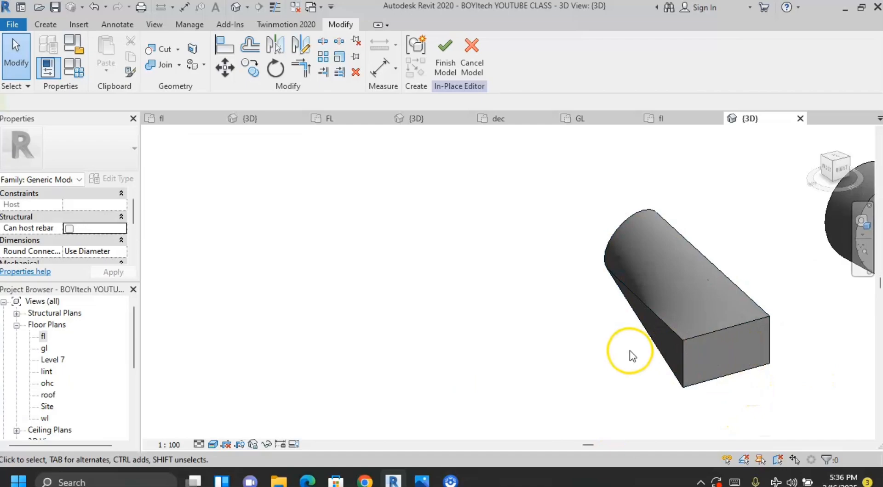
pyautogui.keyDown('shift'); pyautogui.moveTo(605, 354); pyautogui.dragTo(839, 350, button='middle'); pyautogui.keyUp('shift')
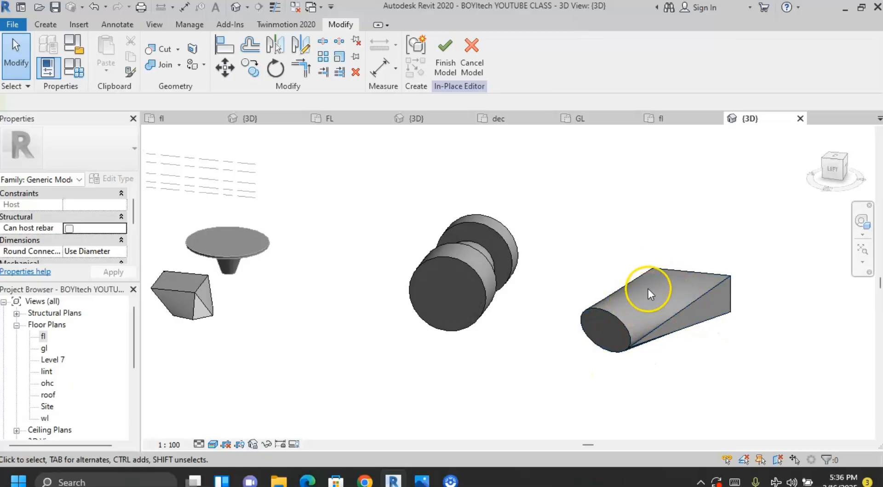
pyautogui.scroll(-3, 625, 256)
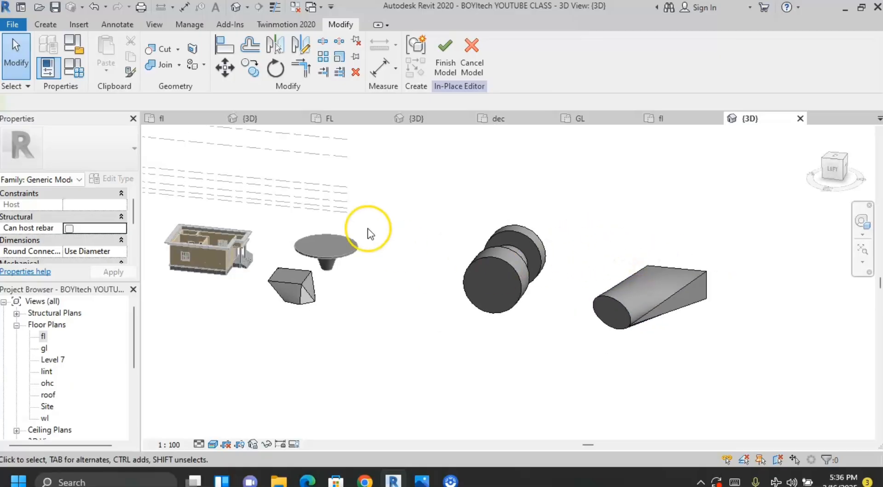
pyautogui.click(45, 24)
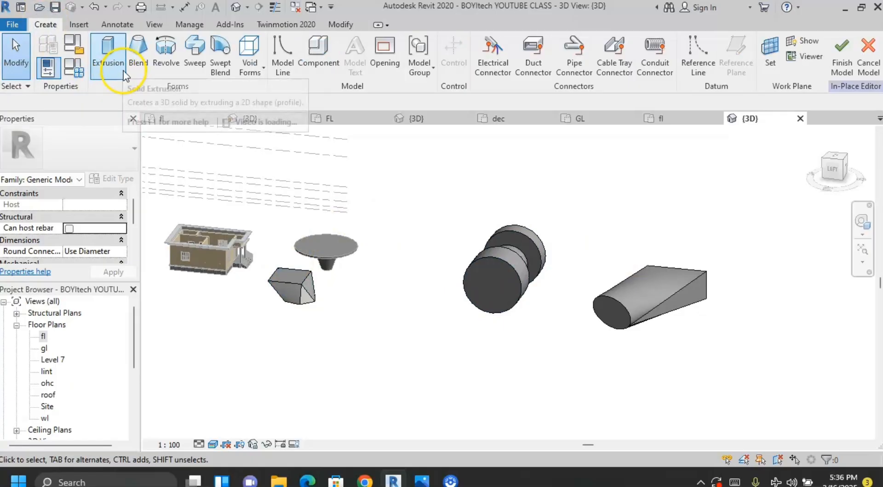